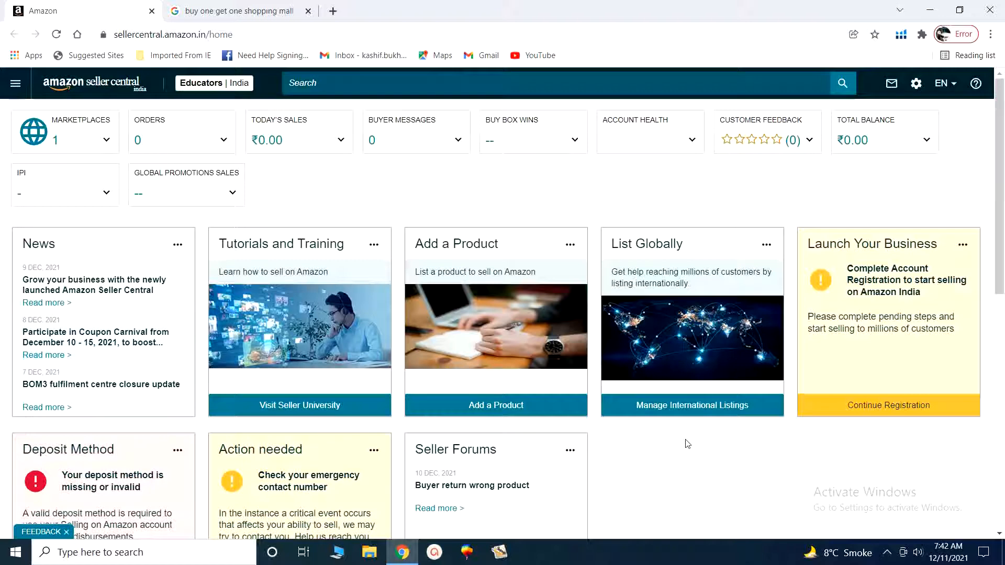
- Open the Promotions page from the Advertising links in the home page footer
scroll(687, 443, "down", 6)
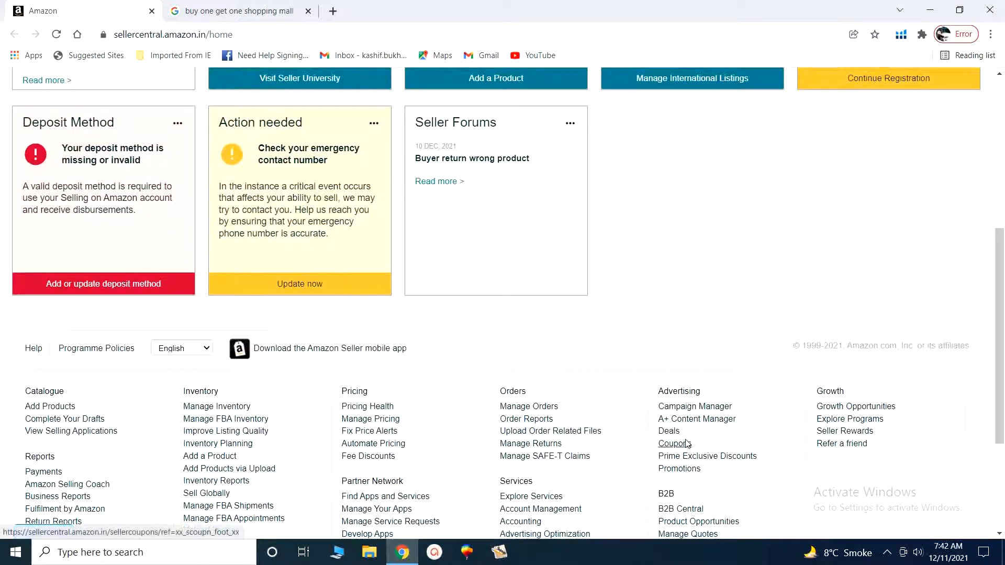
scroll(686, 442, "down", 2)
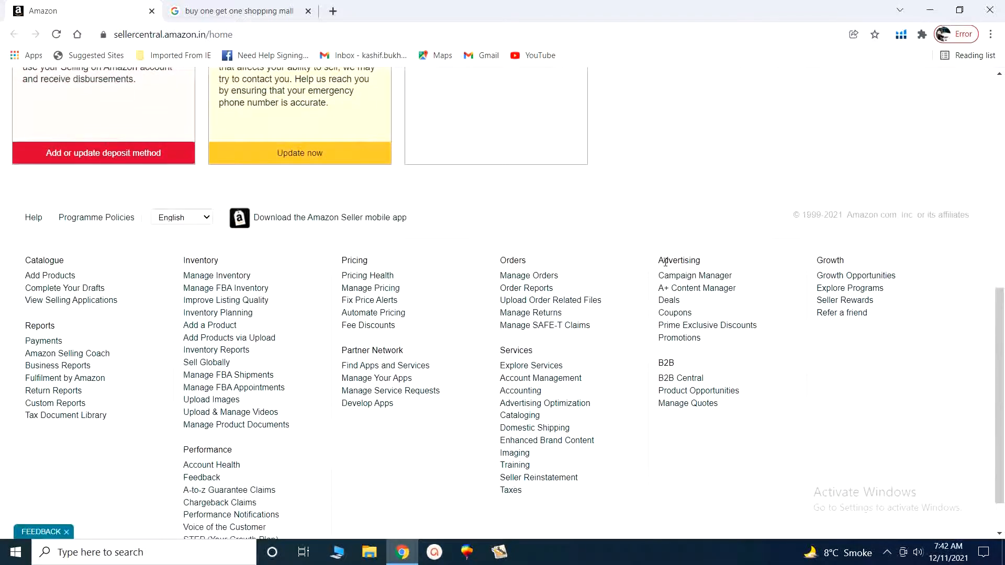
left_click(679, 339)
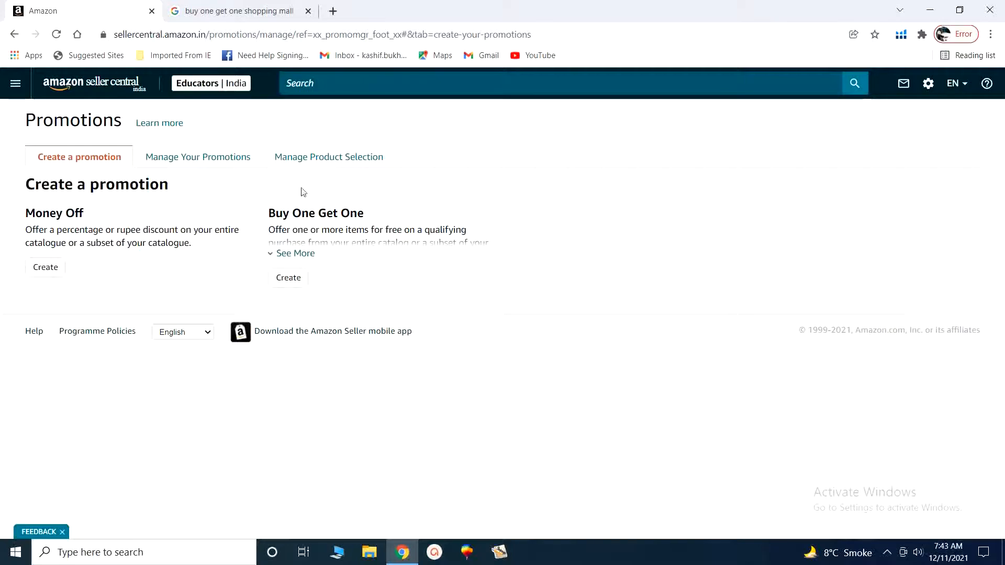
- Switch to the Google Images results for "buy one get one shopping mall" and examine the store and mall offer pictures
left_click(209, 10)
scroll(419, 293, "up", 10)
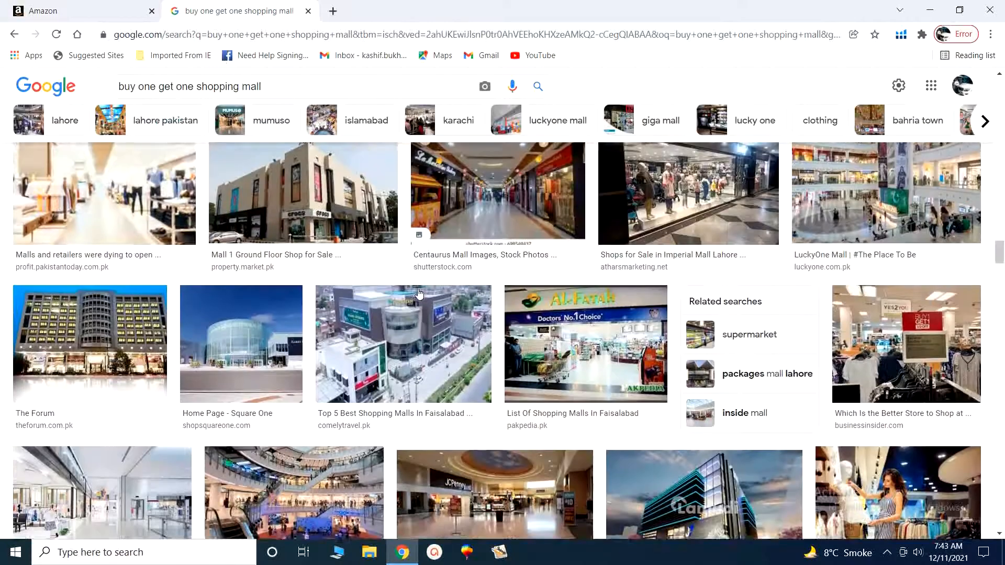
scroll(418, 293, "up", 5)
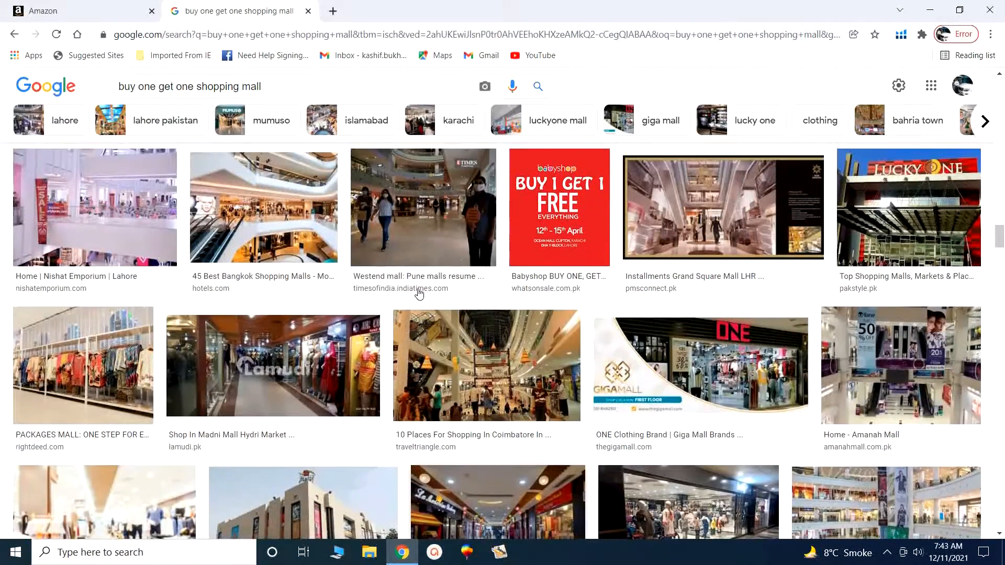
scroll(419, 293, "up", 2)
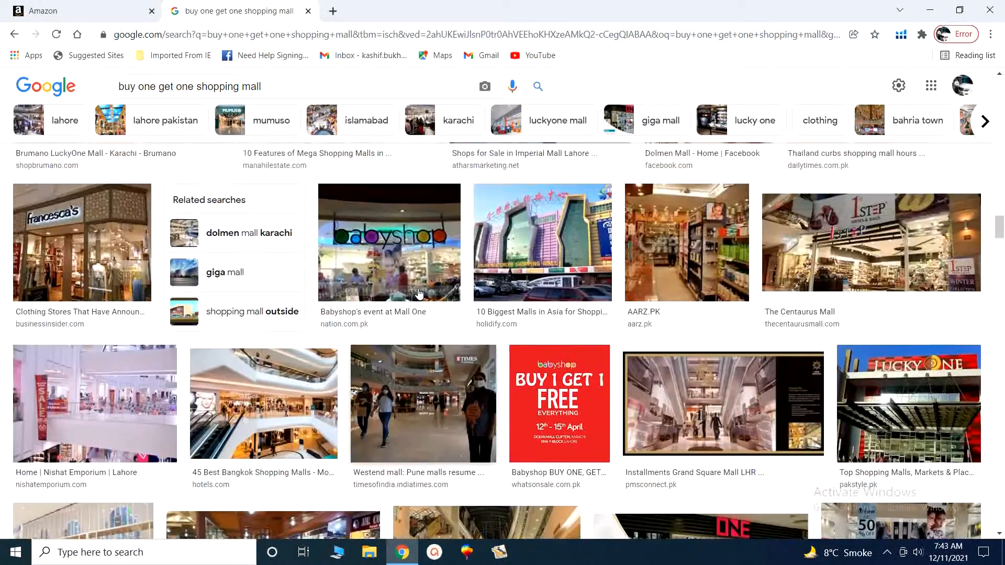
scroll(420, 293, "up", 2)
scroll(420, 293, "up", 3)
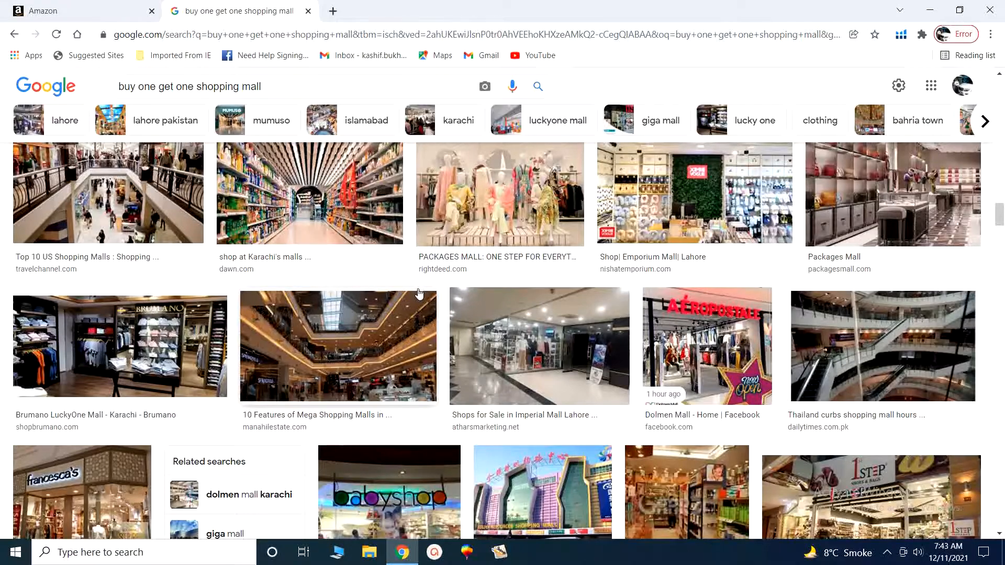
scroll(420, 293, "down", 6)
scroll(419, 293, "down", 4)
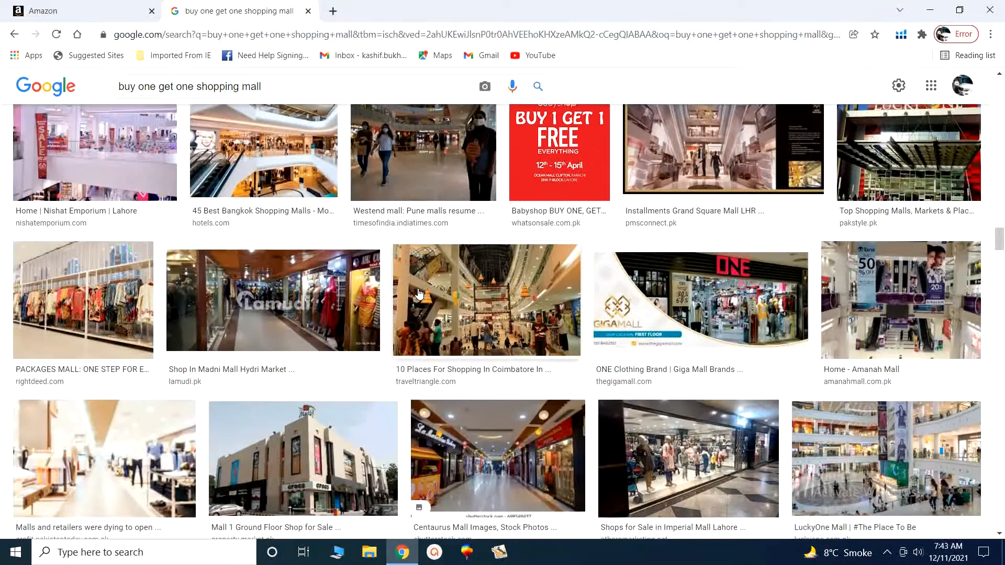
scroll(419, 293, "down", 5)
scroll(419, 293, "down", 3)
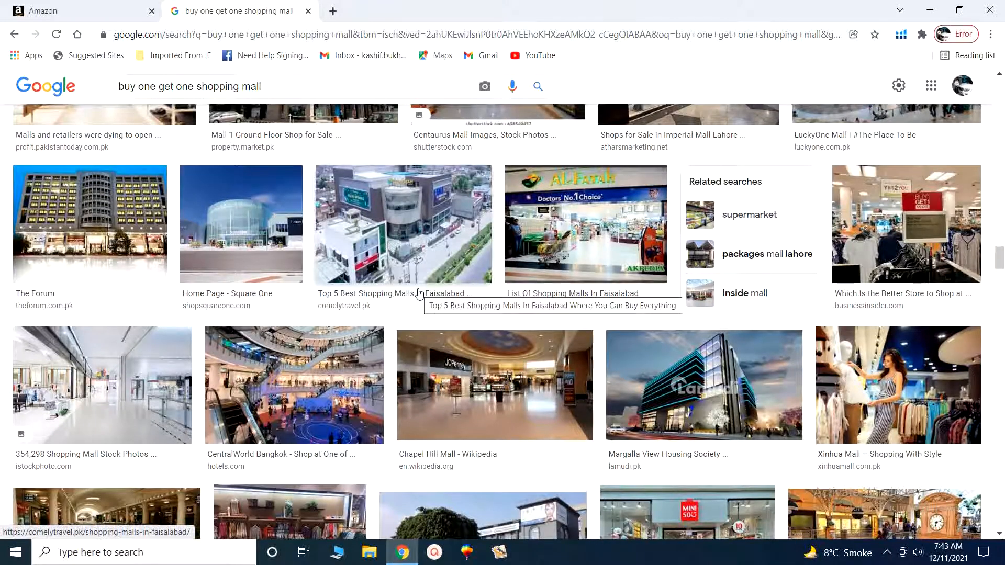
scroll(419, 293, "down", 3)
scroll(419, 293, "down", 3)
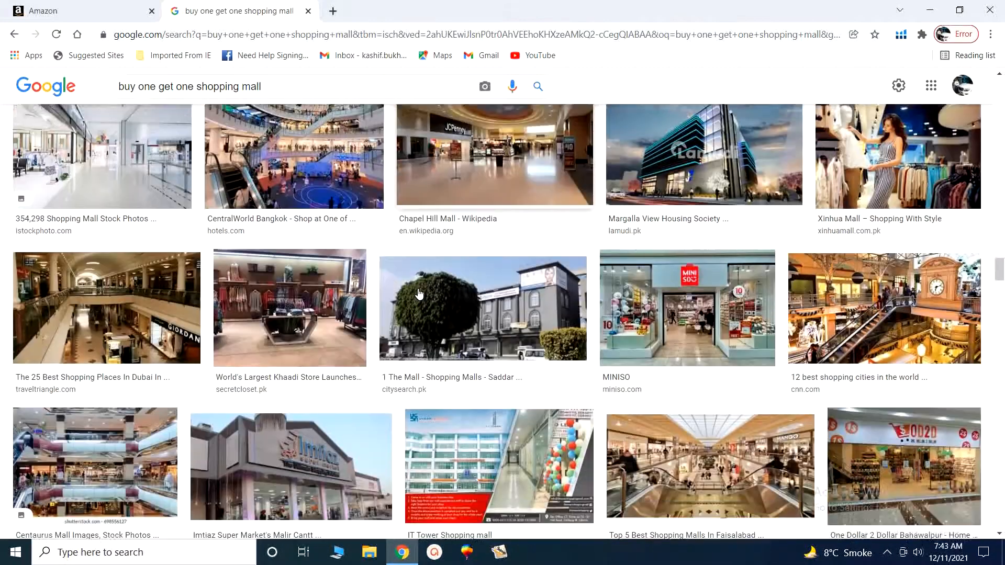
scroll(419, 293, "down", 1)
scroll(419, 293, "down", 4)
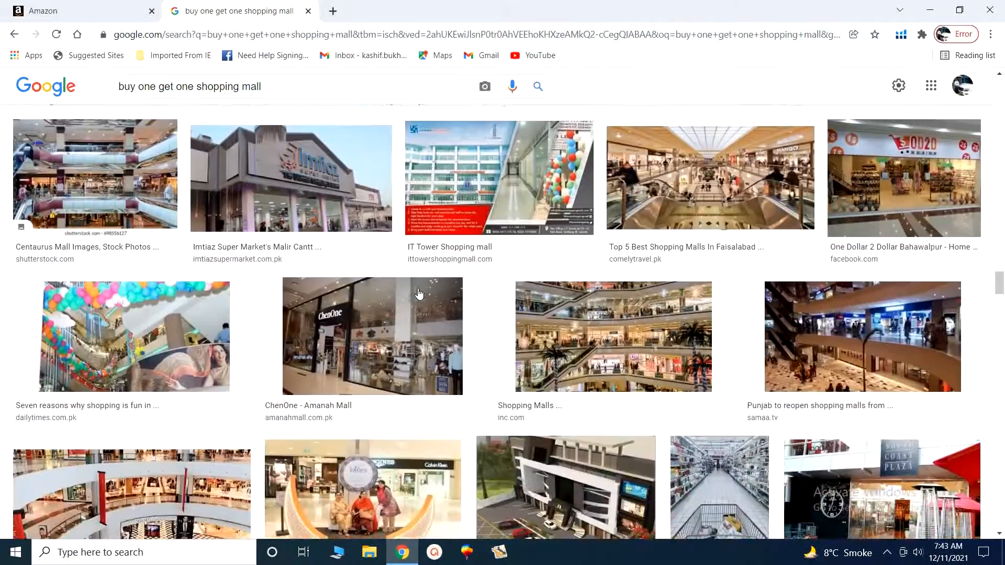
scroll(419, 293, "down", 6)
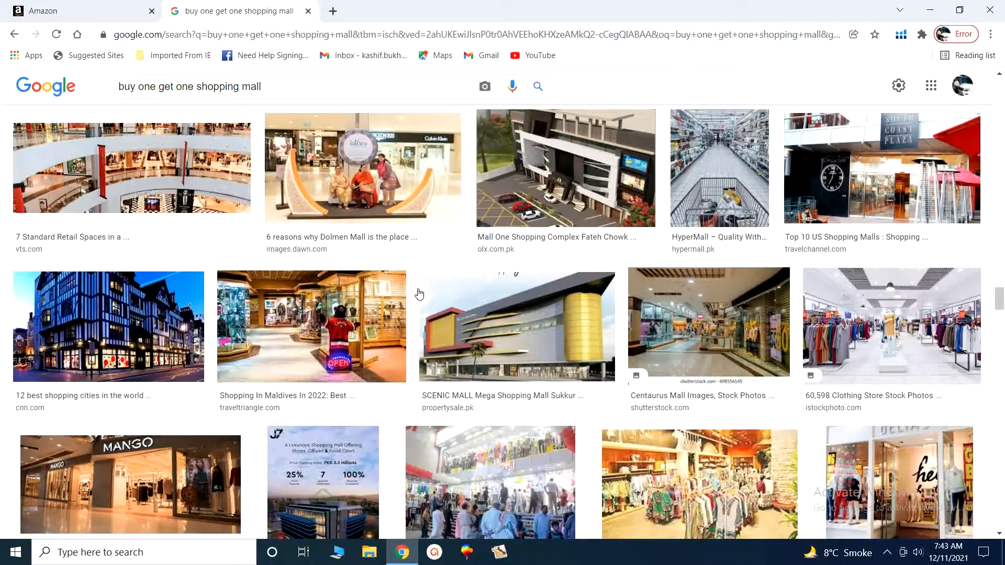
scroll(419, 294, "down", 7)
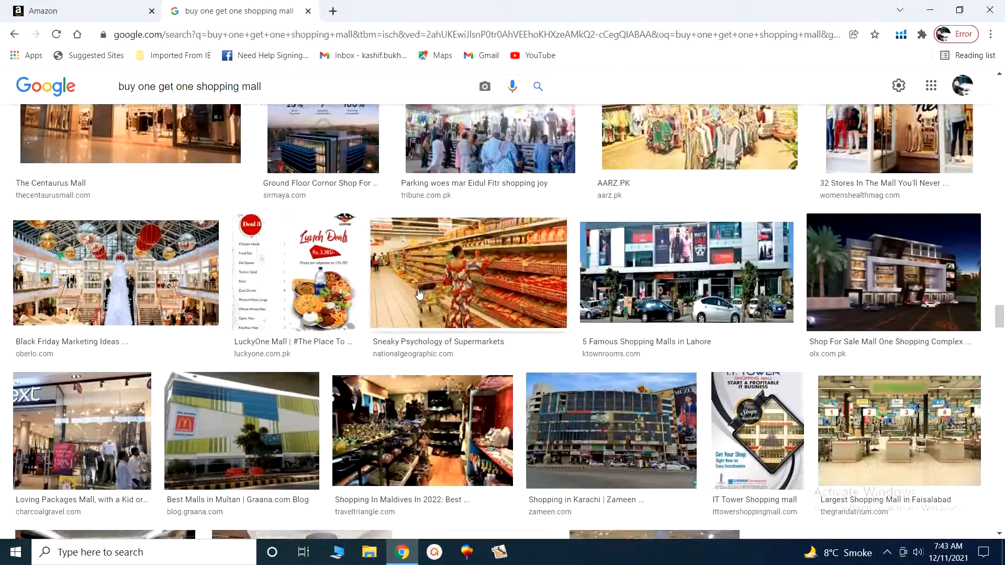
scroll(419, 294, "down", 5)
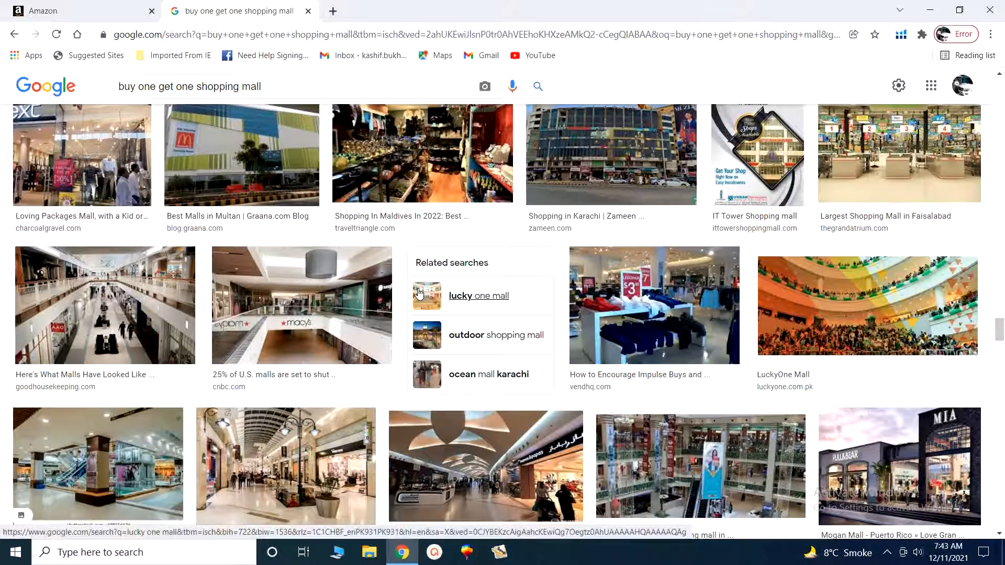
- Switch back to Seller Central and start creating a Buy One Get One promotion
left_click(90, 7)
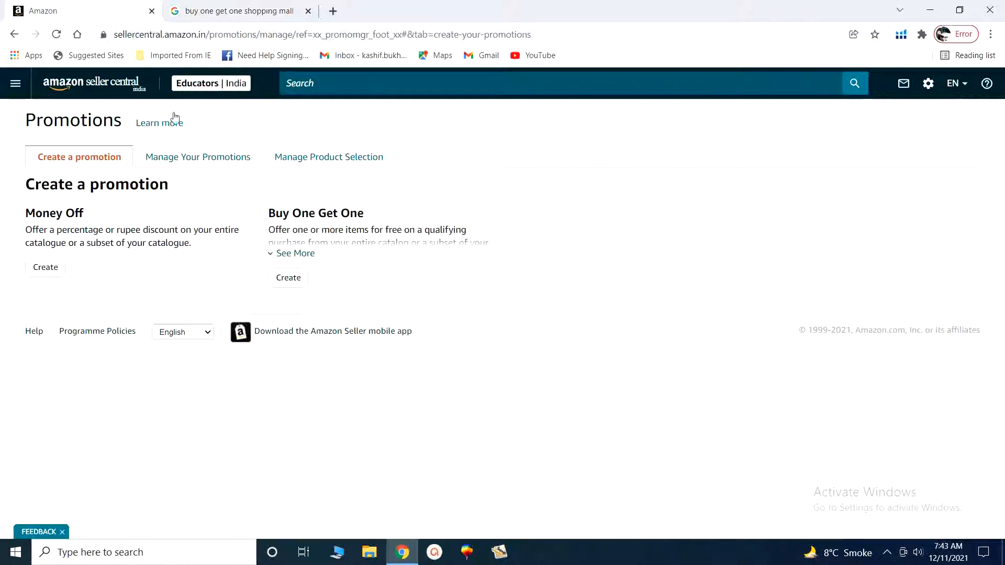
left_click(296, 286)
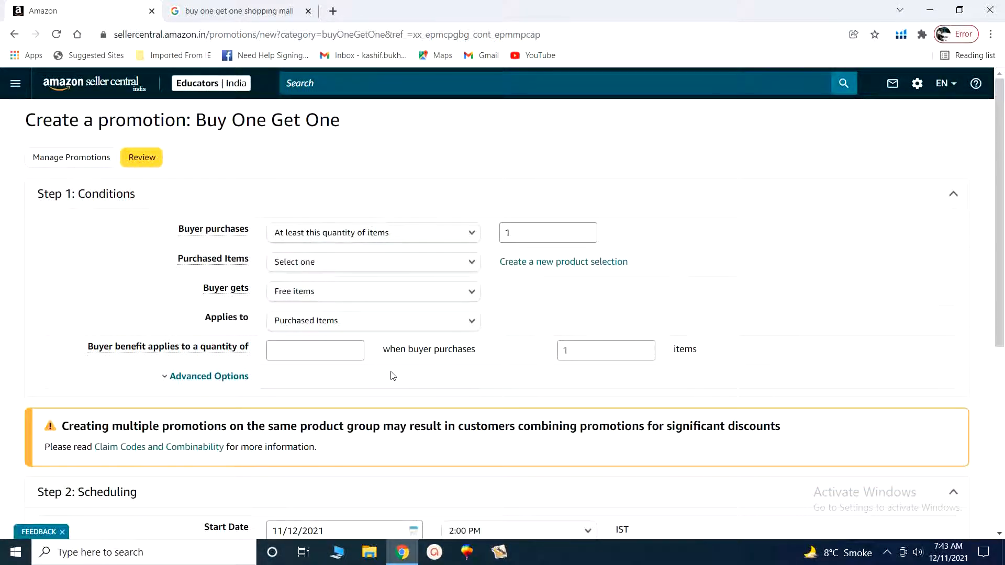
- Set the Buyer purchases condition to At least amount (in Rs.) with a value of 1500
left_click(307, 238)
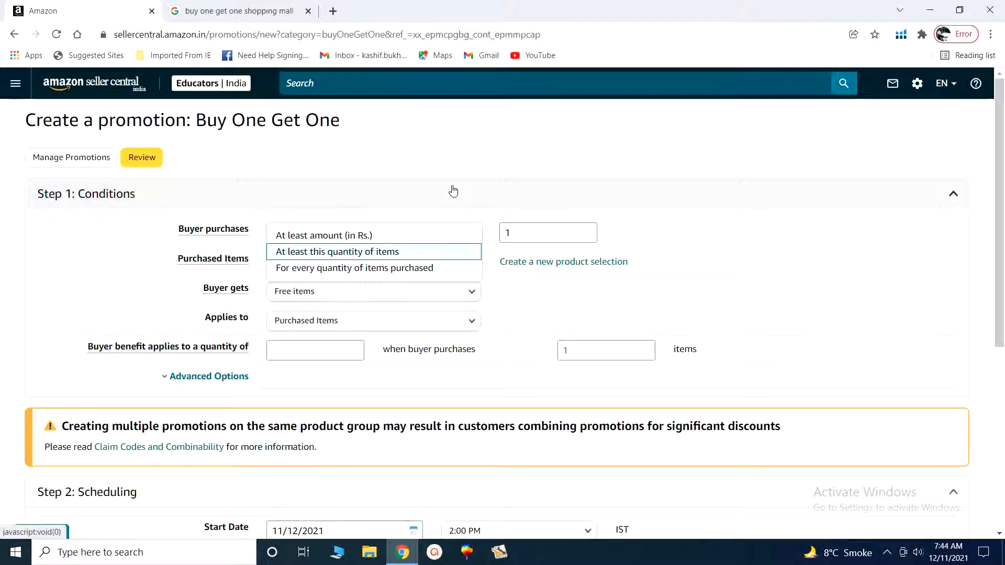
key("Down")
key("Up")
key("Up")
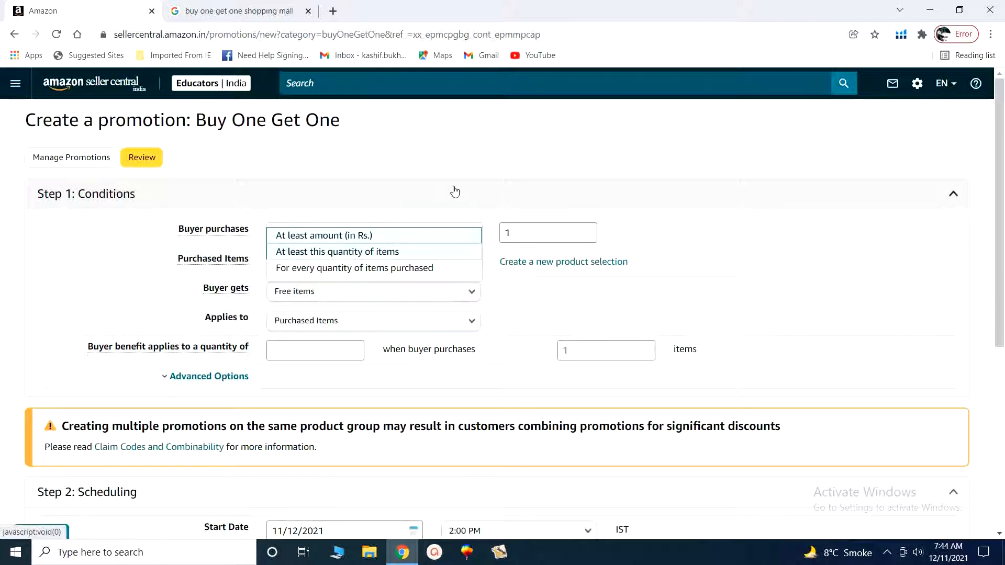
left_click(376, 236)
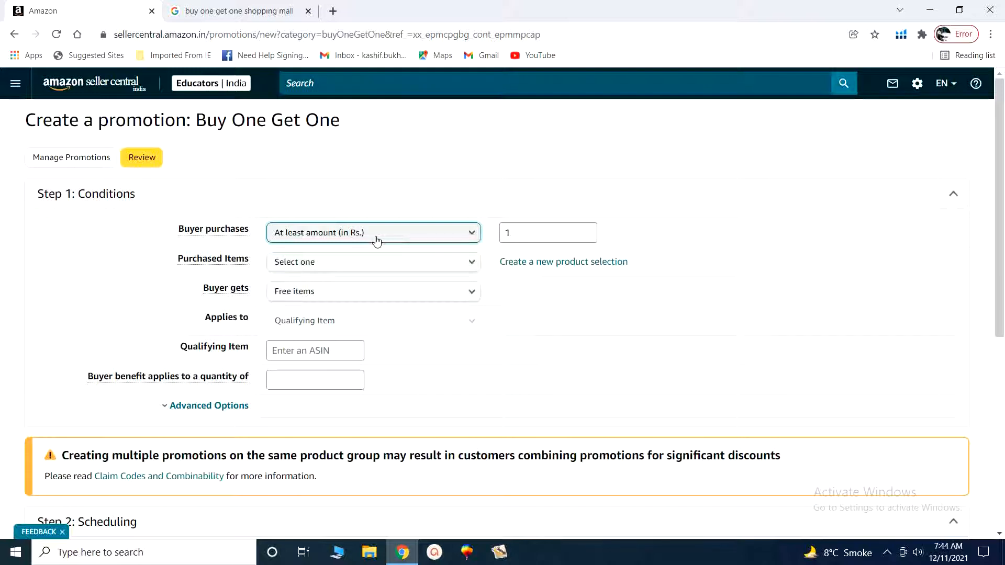
left_click(519, 231)
type("1")
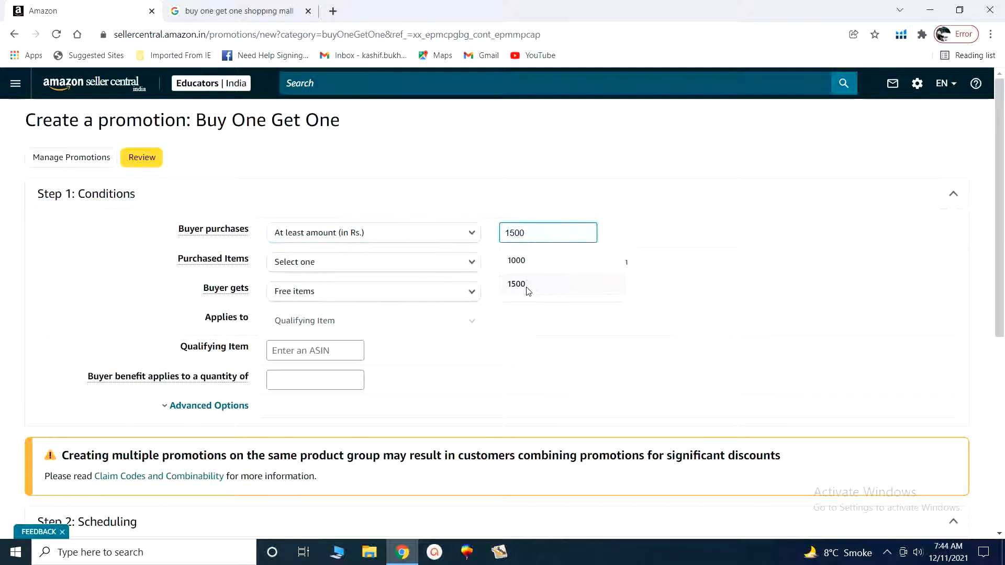
left_click(526, 288)
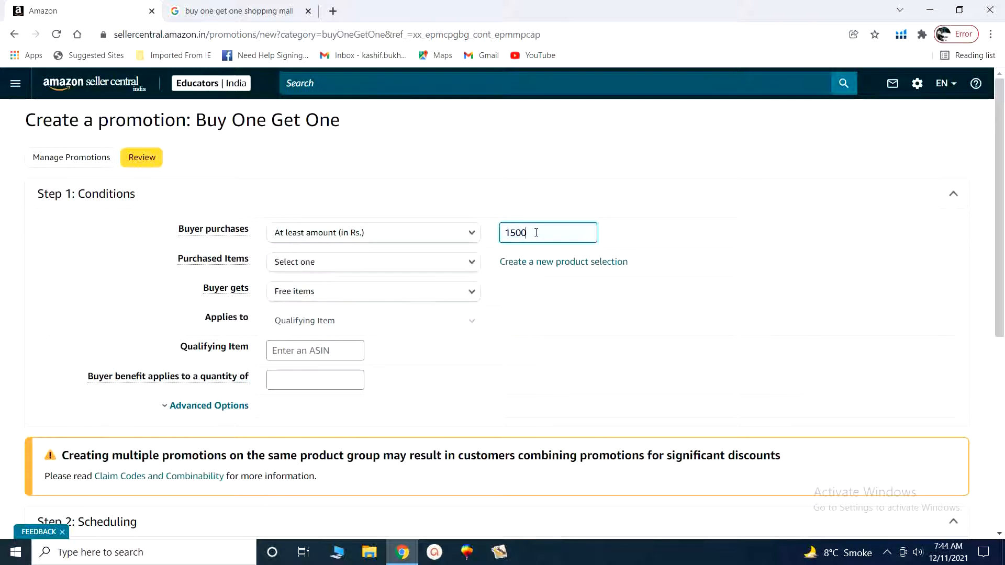
- Set the promotion's Purchased Items to Entire catalogue and highlight Buy One Get One in the page title
mouse_move(245, 291)
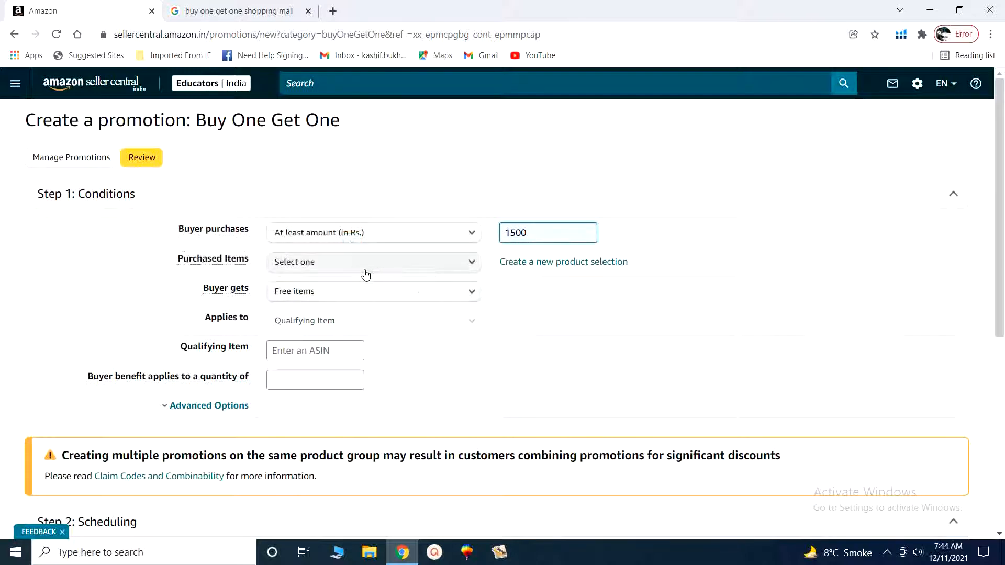
left_click(365, 272)
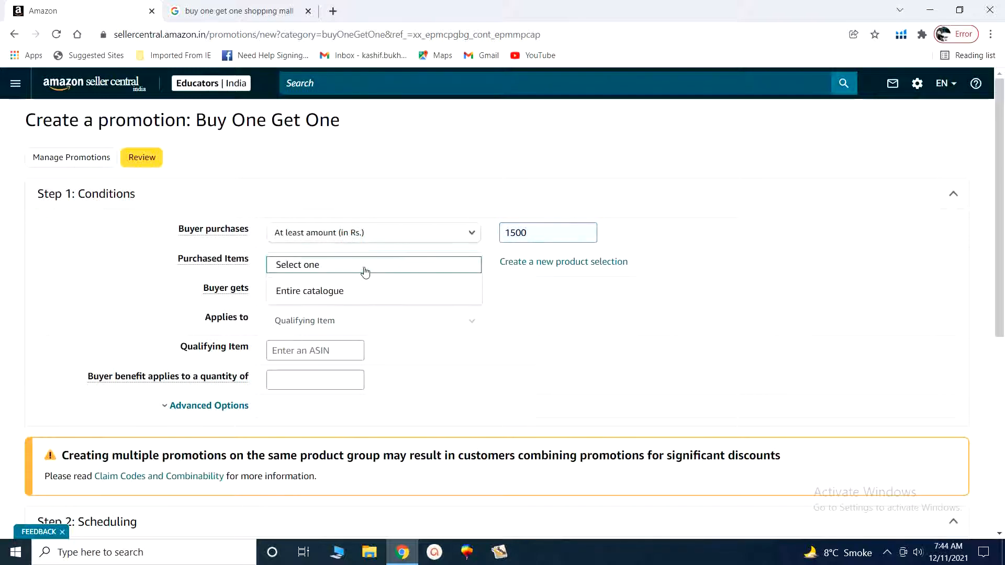
left_click(312, 294)
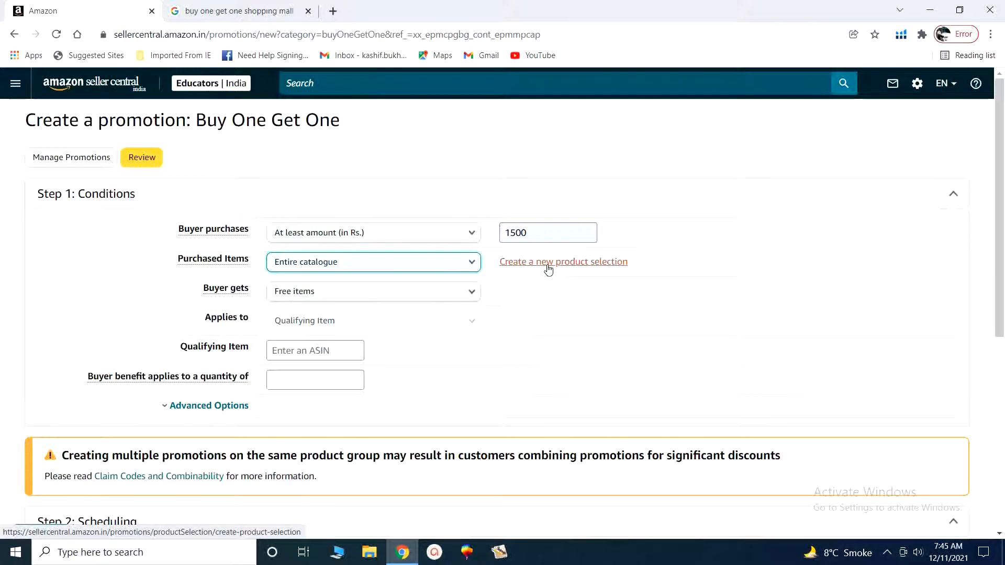
left_click(241, 293)
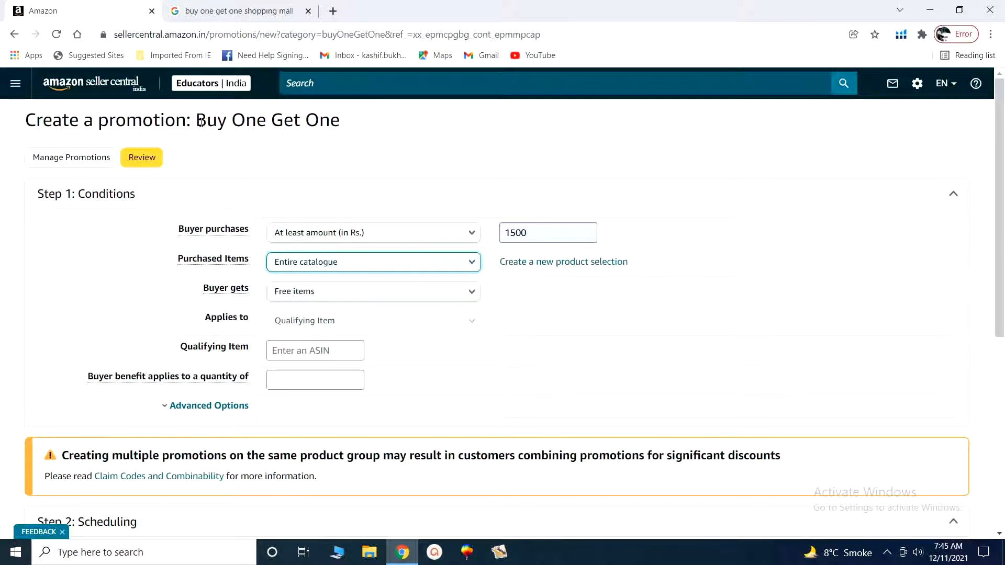
left_click_drag(197, 122, 337, 124)
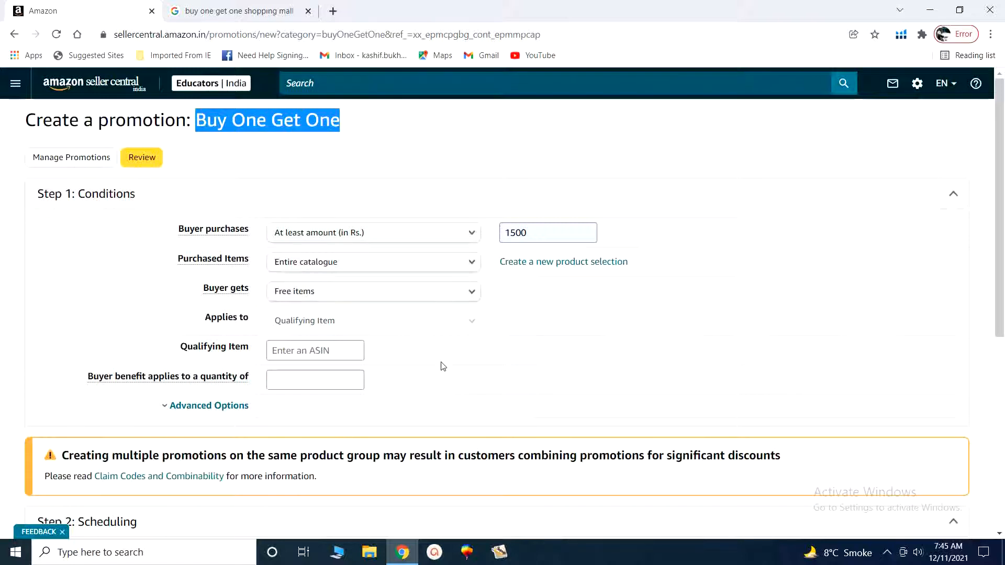
- Enter B084DDDNRP as the qualifying item and set the buyer benefit quantity to 250
left_click(347, 351)
left_click(324, 379)
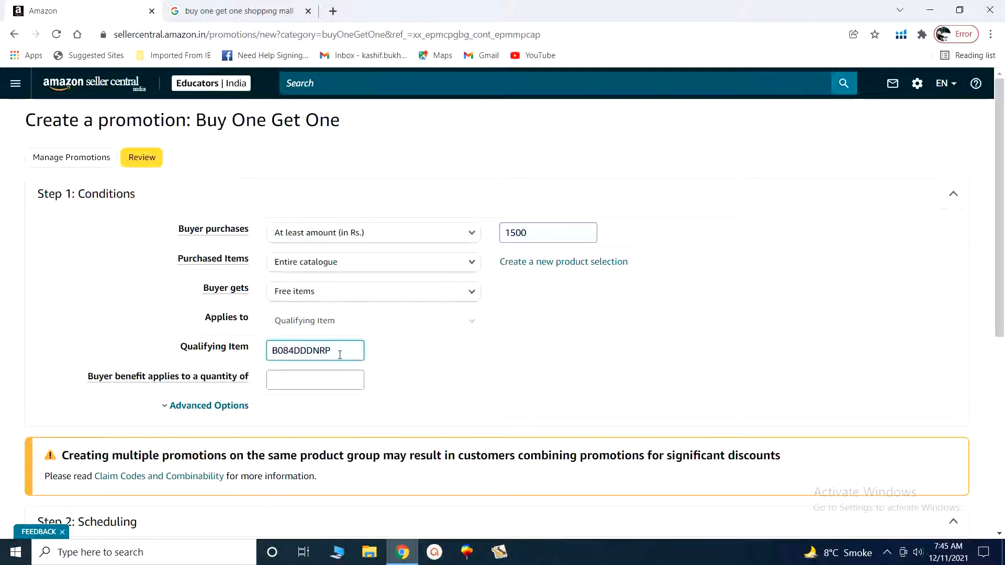
mouse_move(108, 378)
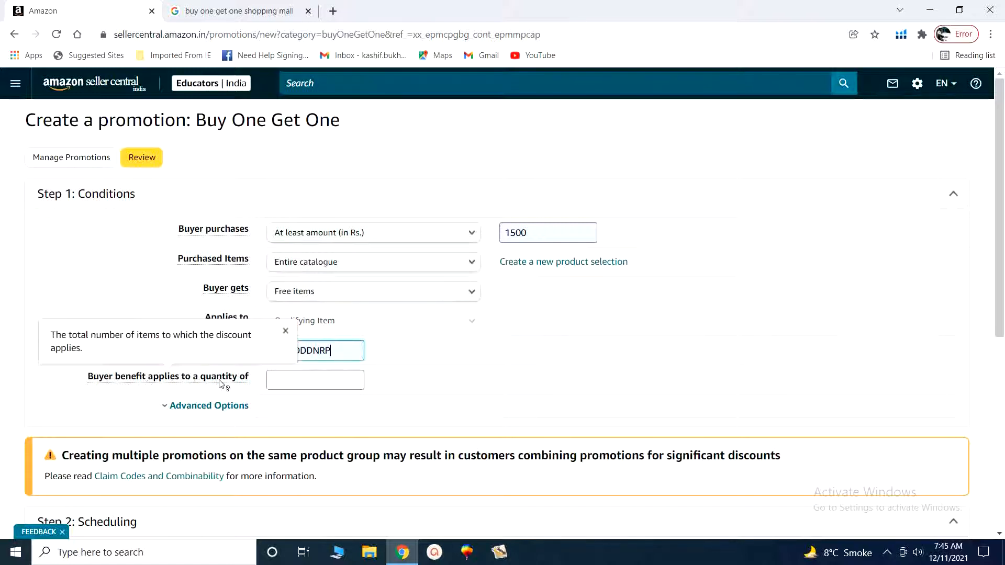
left_click(316, 381)
left_click(325, 407)
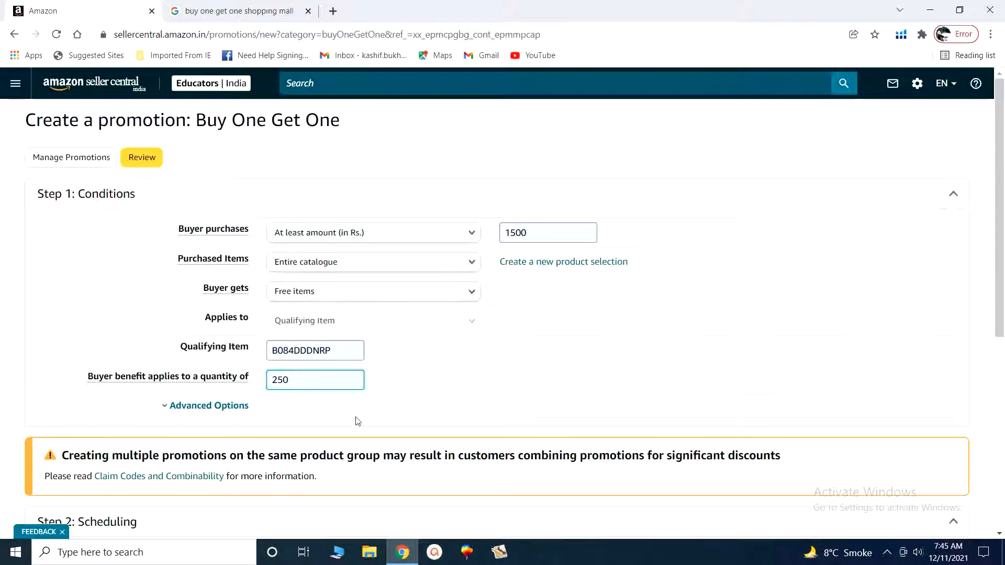
- Expand the Advanced Options of the promotion conditions
scroll(357, 421, "down", 2)
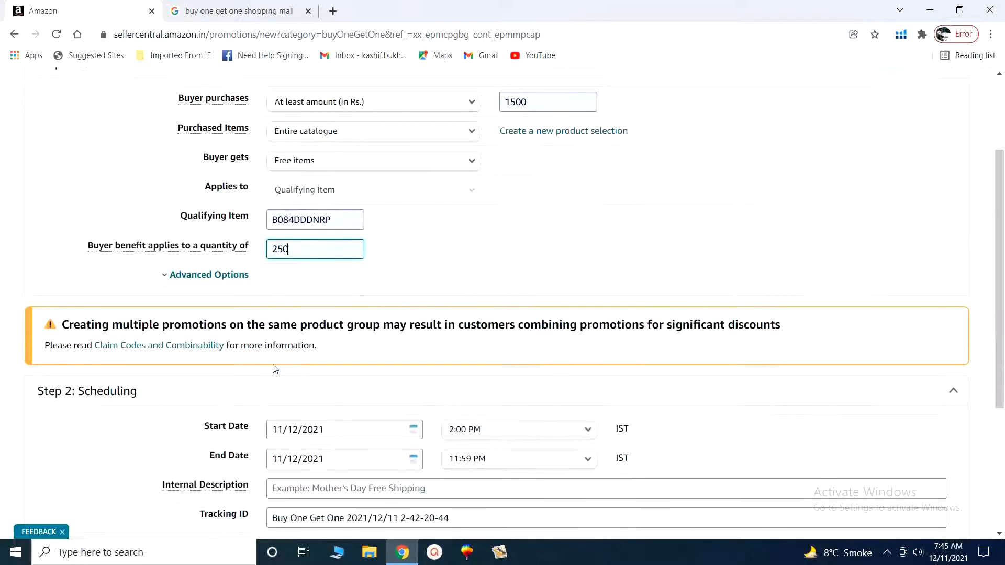
left_click(171, 281)
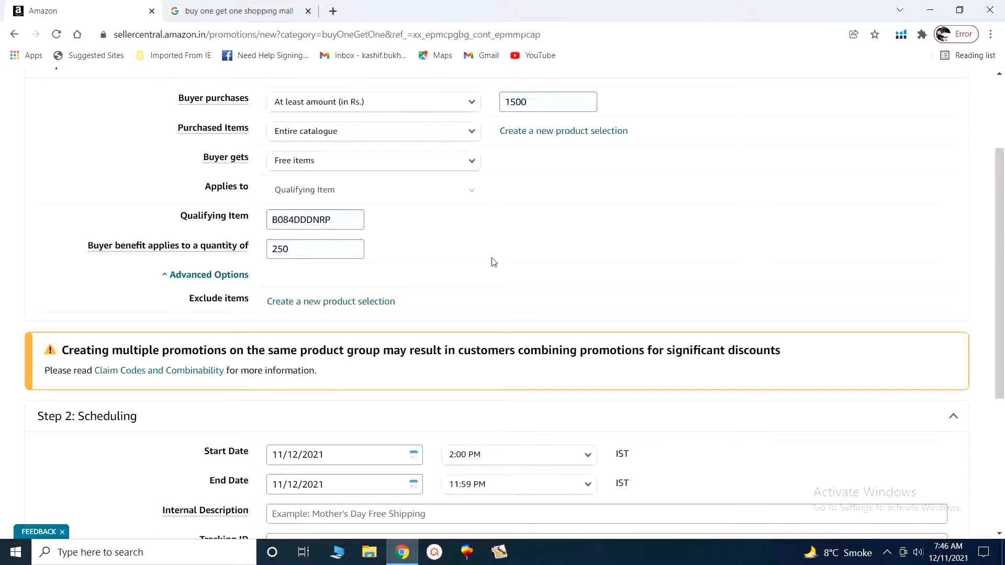
- Schedule the promotion to start on 20 December 2021 at 4:00 PM and end on 22 December 2021
scroll(323, 336, "down", 3)
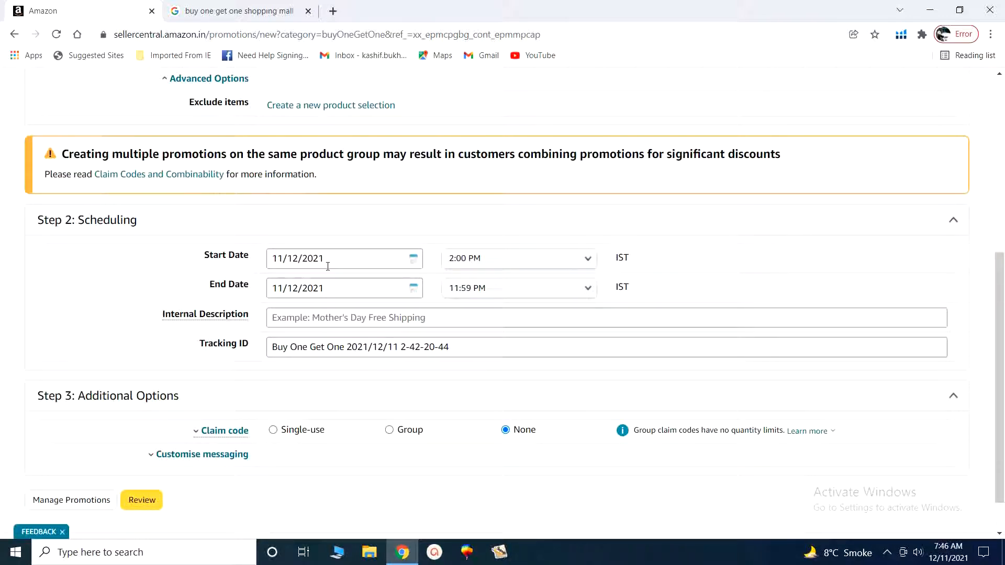
left_click(412, 258)
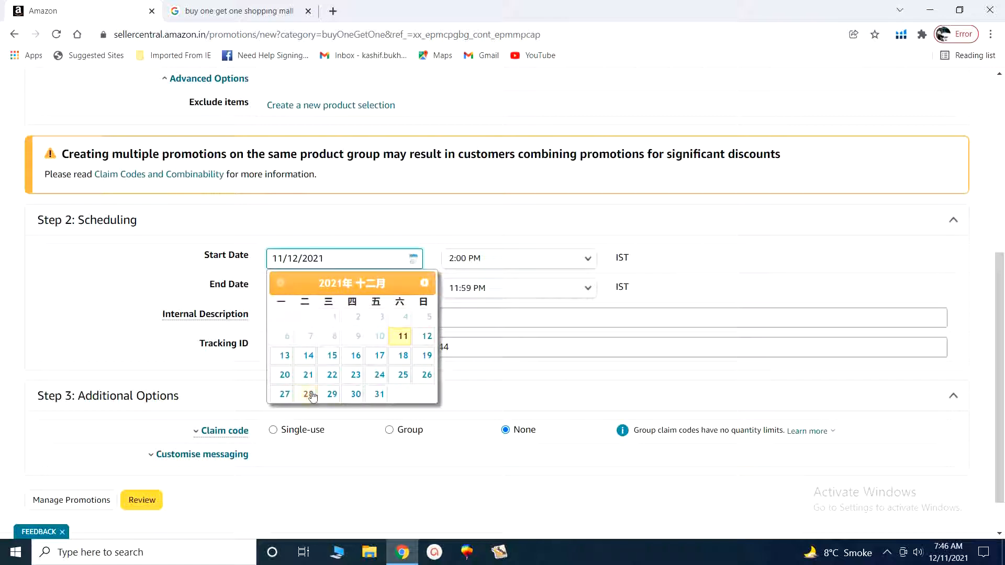
left_click(284, 376)
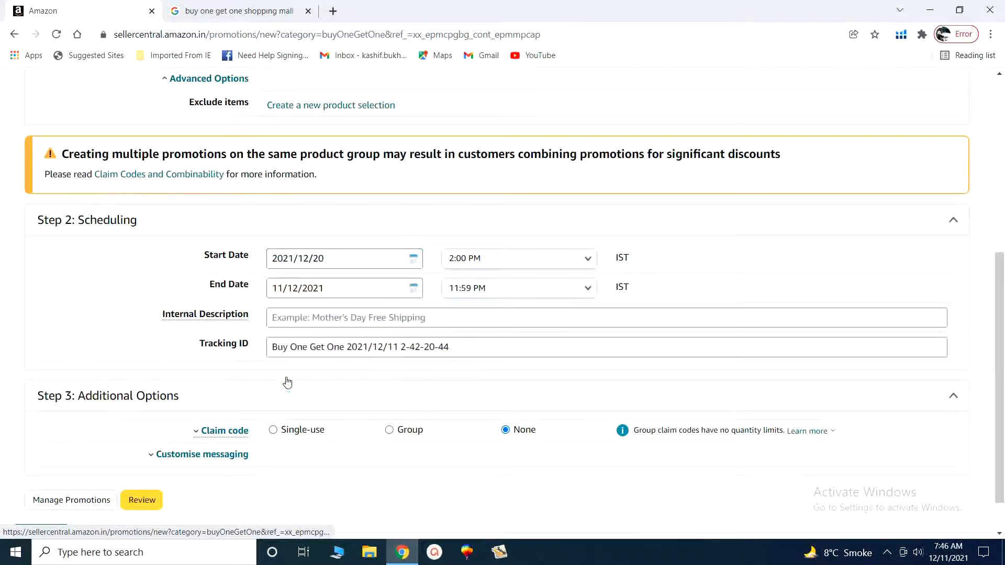
left_click(412, 289)
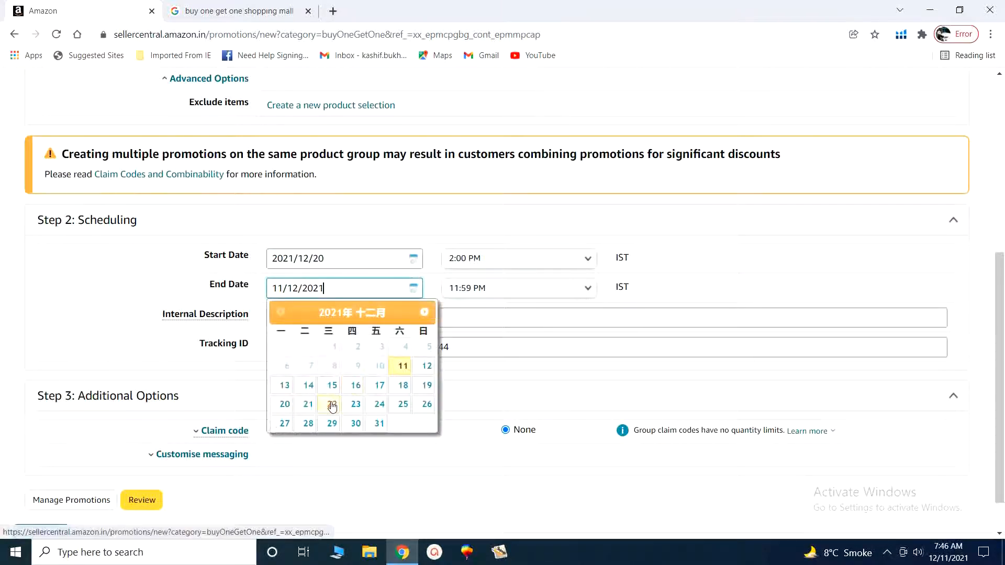
left_click(330, 404)
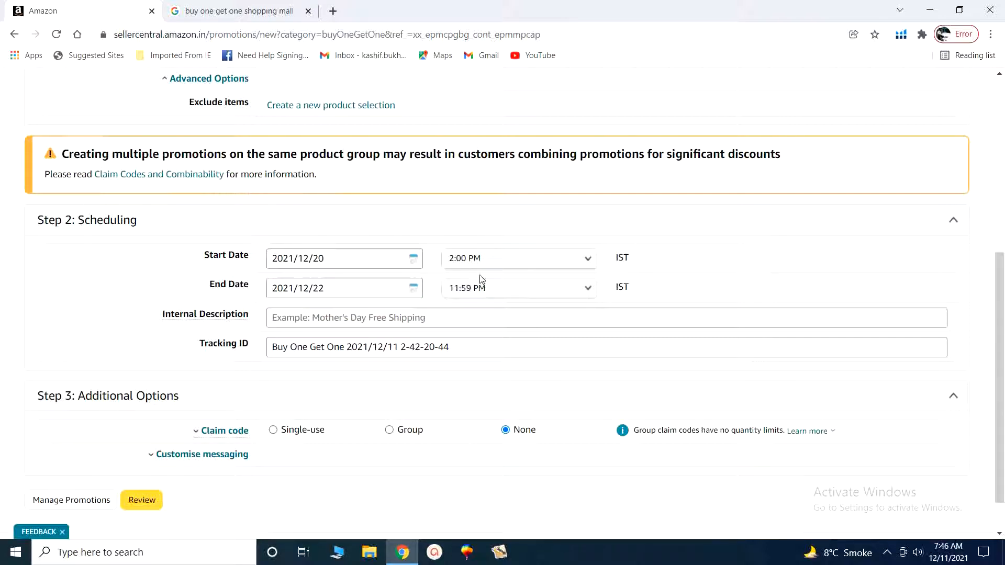
left_click(569, 264)
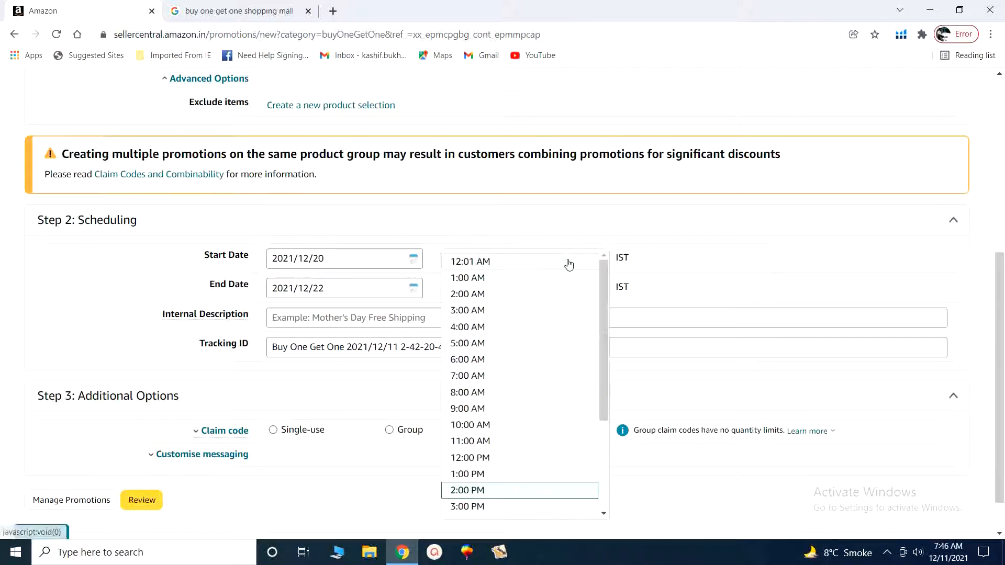
scroll(527, 385, "down", 2)
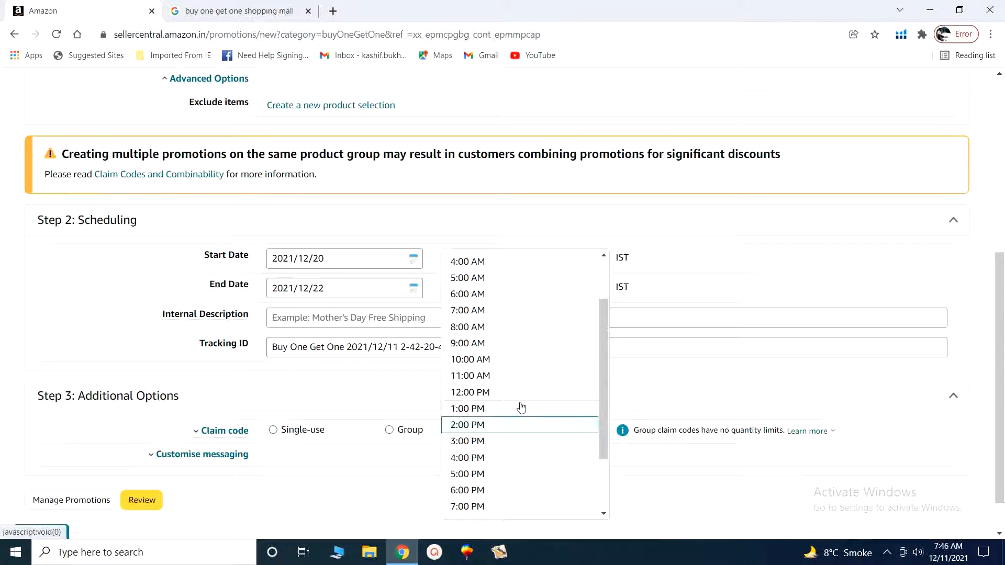
left_click(482, 459)
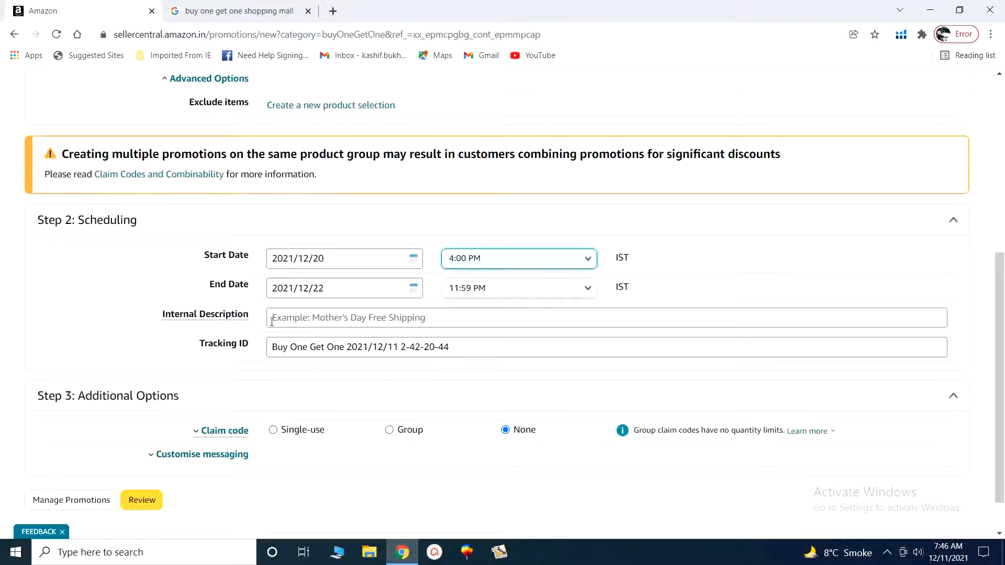
- Fill in the internal description as Mega offer-2021 and replace the tracking ID with SKB22
left_click(368, 317)
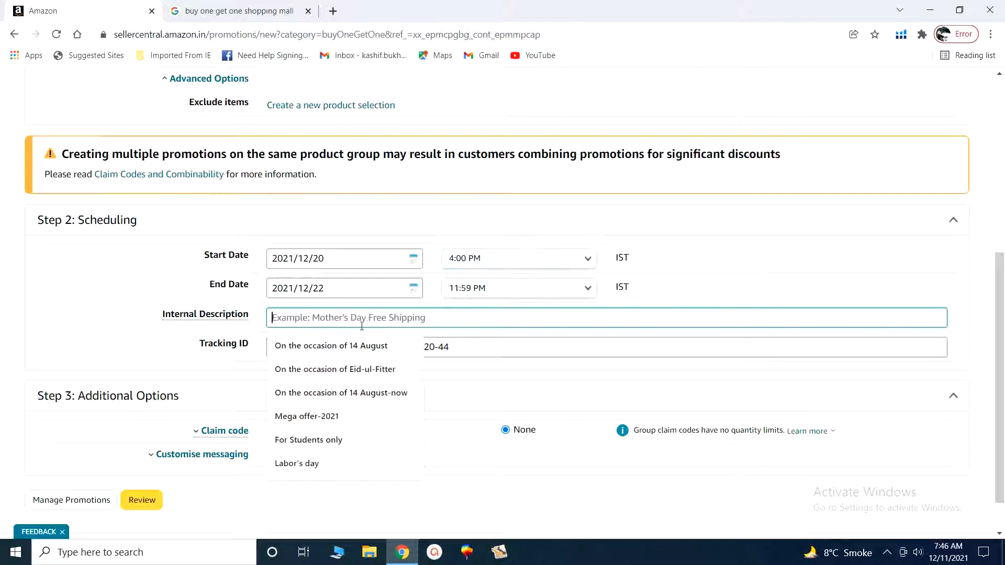
left_click(340, 418)
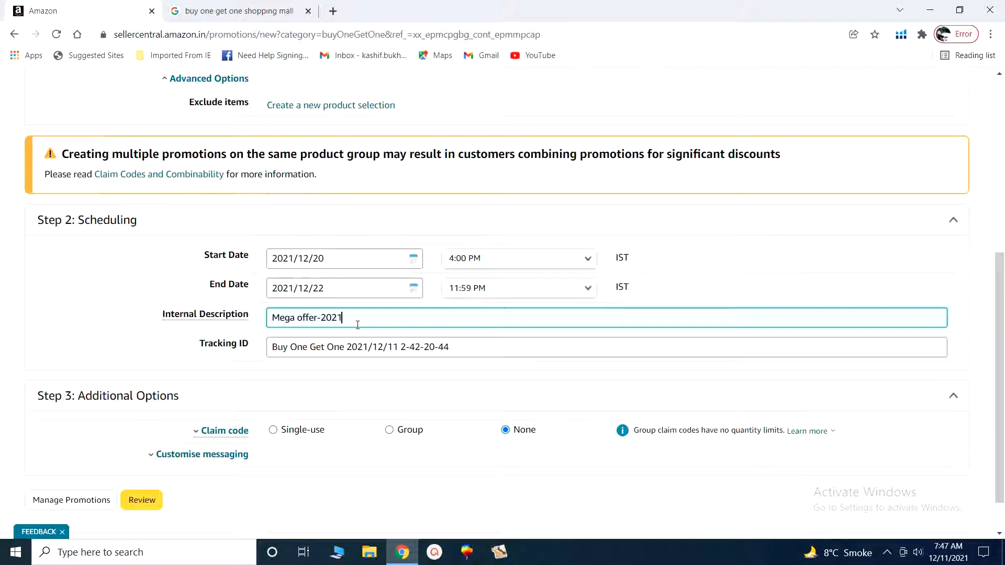
left_click(458, 348)
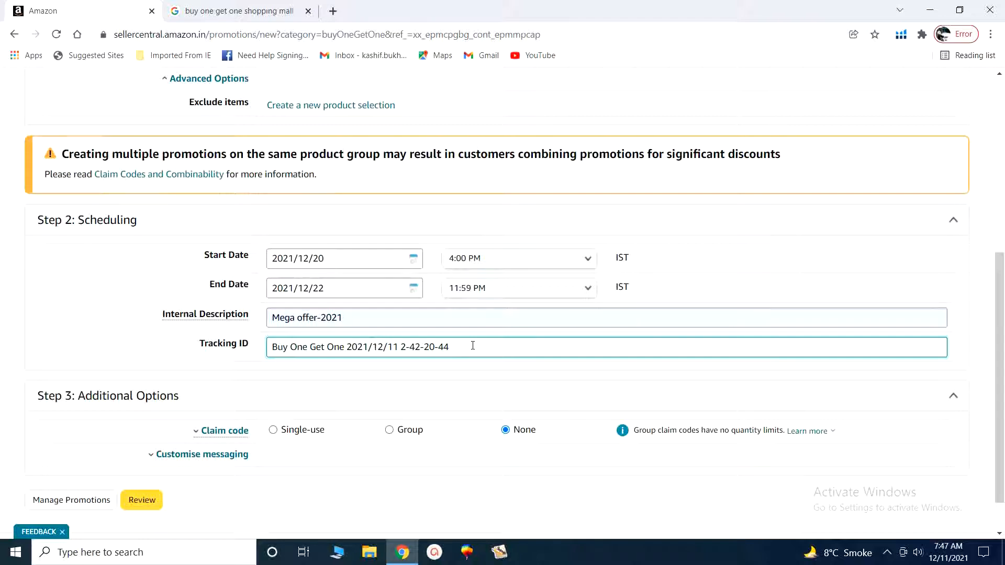
left_click_drag(473, 346, 265, 347)
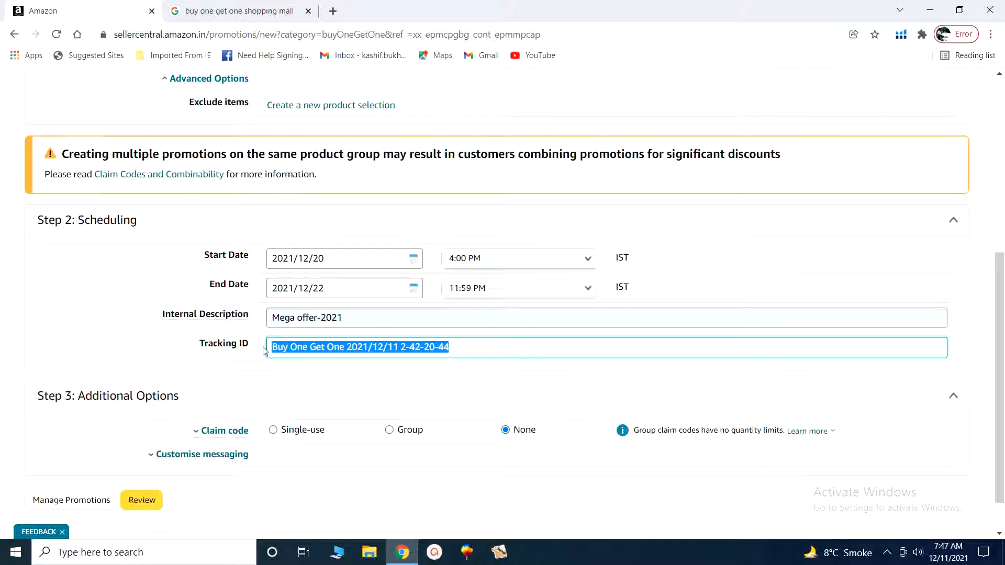
type("SK")
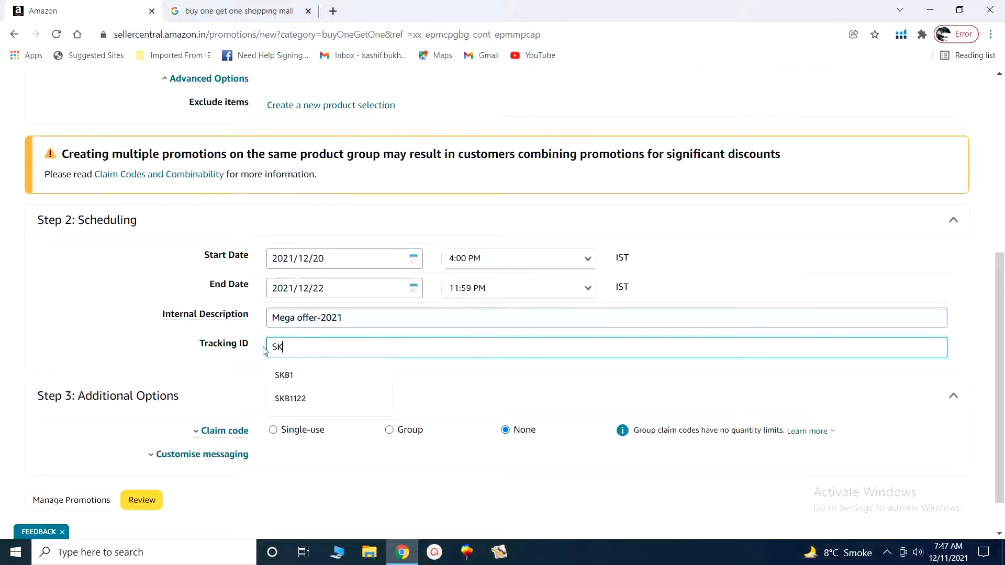
type("B22")
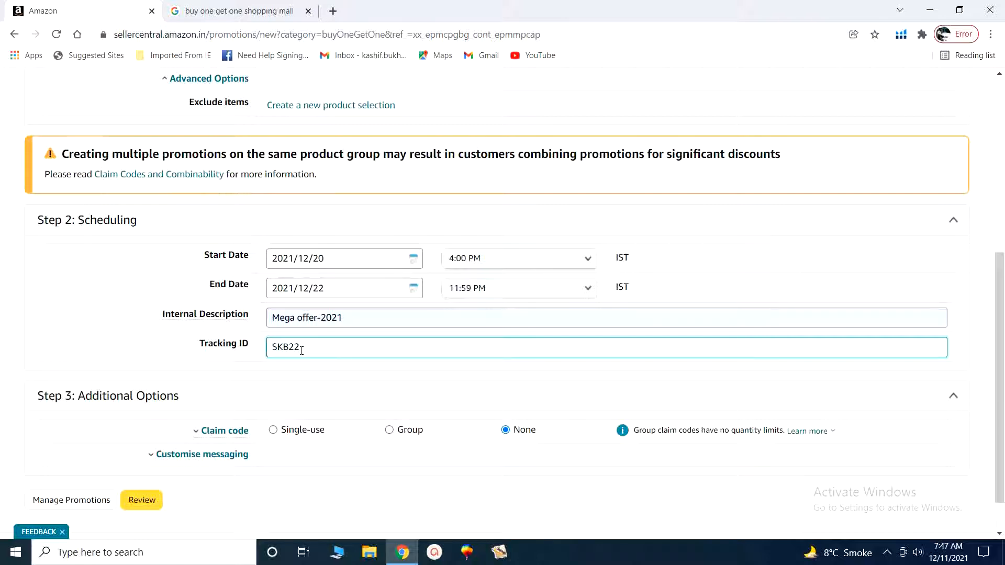
left_click(312, 380)
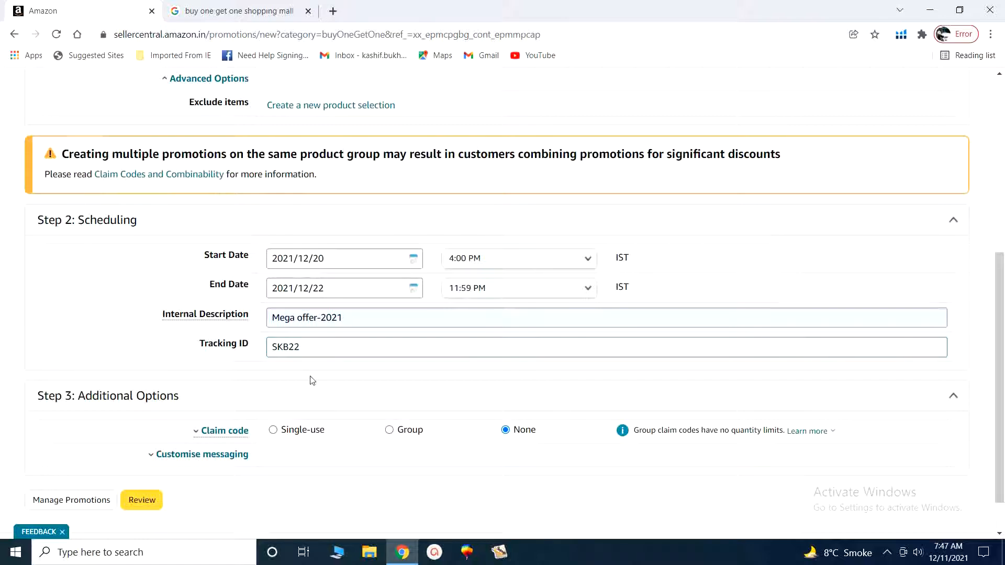
- Set the promotion's claim code type to Single-use and dismiss the note about preferential claim codes
scroll(312, 380, "down", 1)
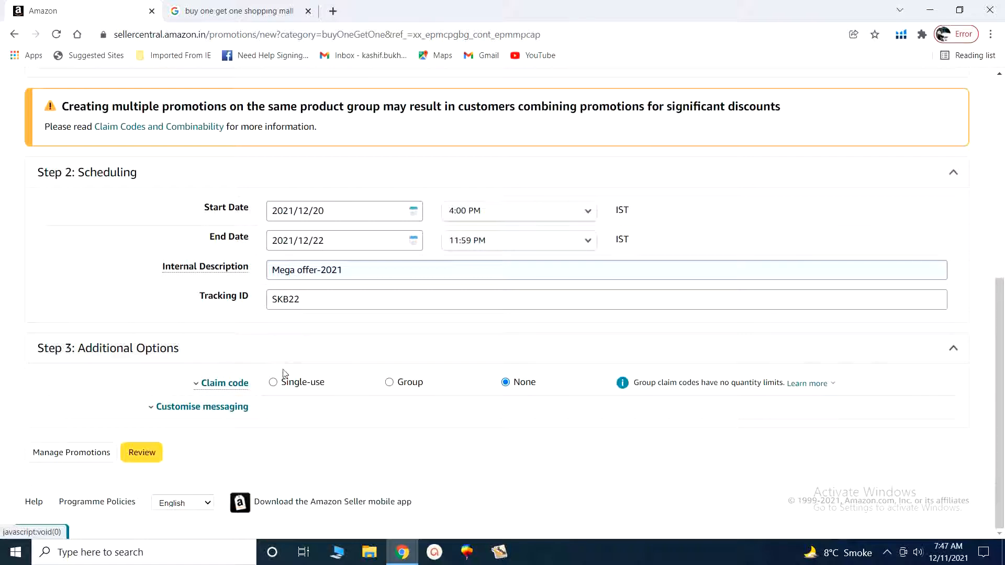
left_click(272, 383)
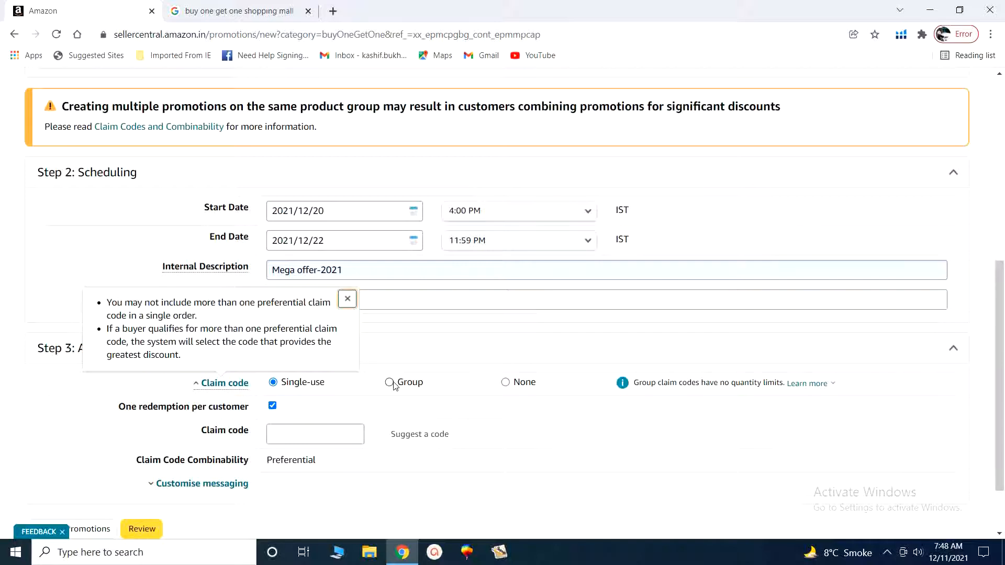
left_click(506, 385)
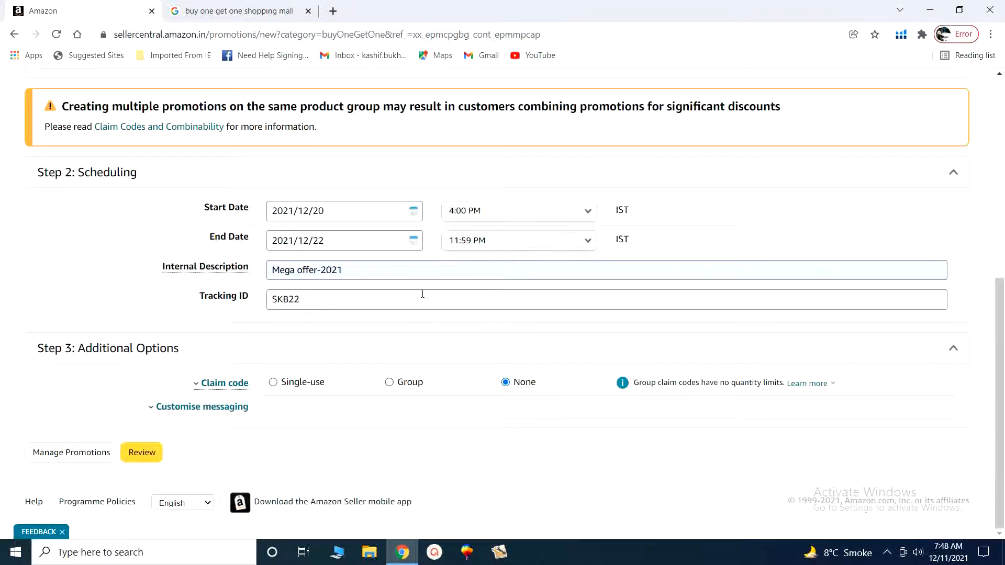
left_click(274, 382)
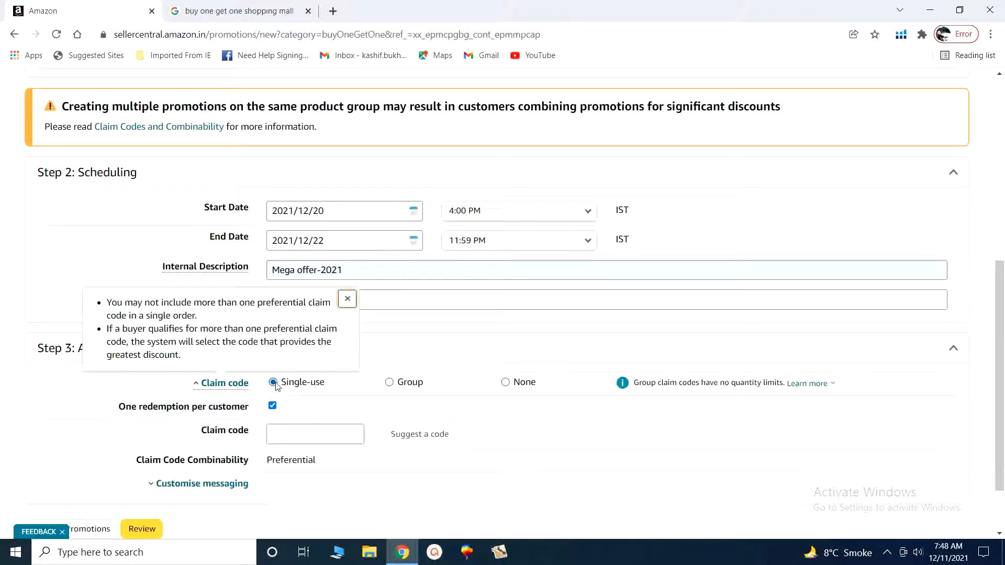
scroll(377, 481, "down", 2)
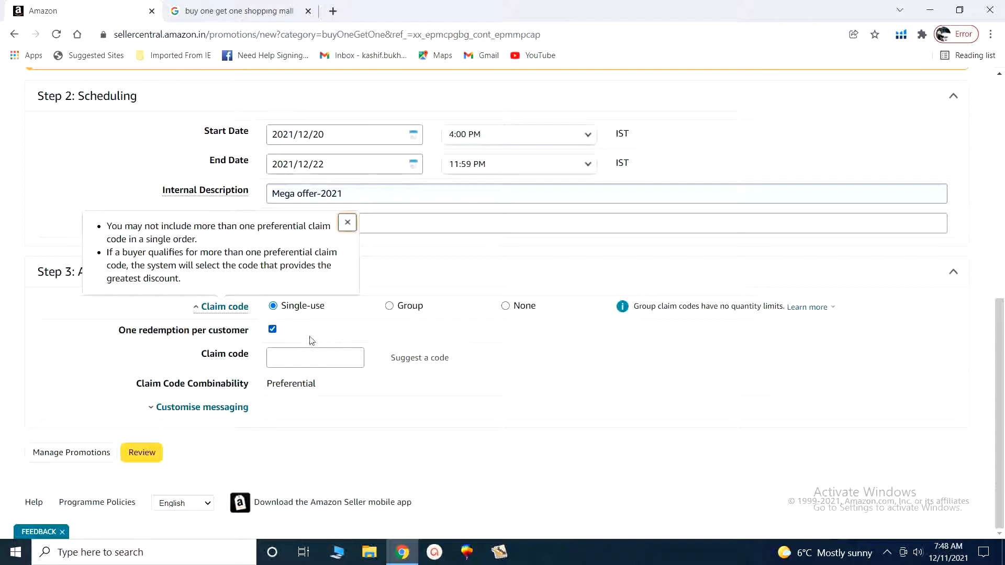
left_click(271, 331)
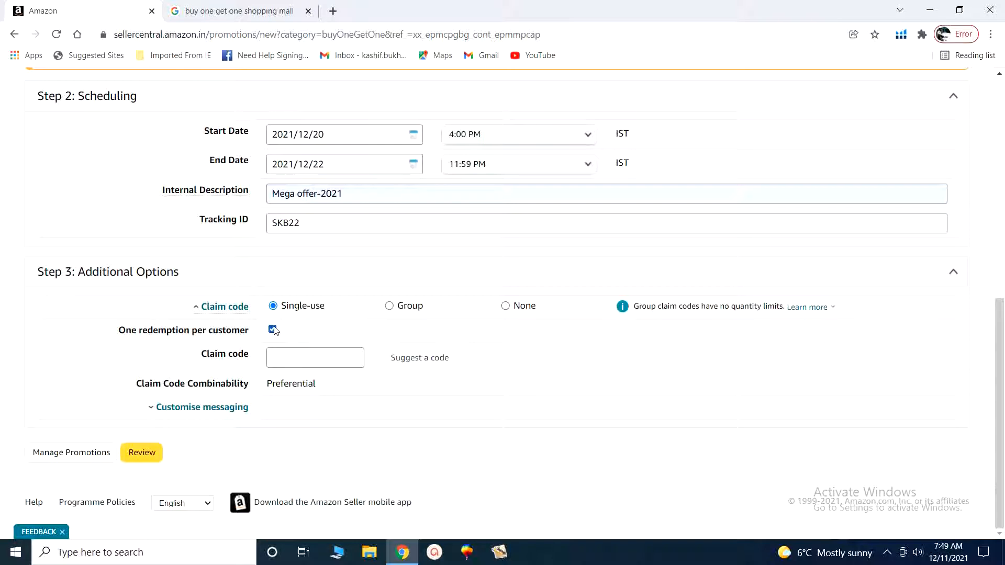
- Expand Customise messaging to examine the checkout display text and the terms and conditions, and collapse it again
left_click(171, 409)
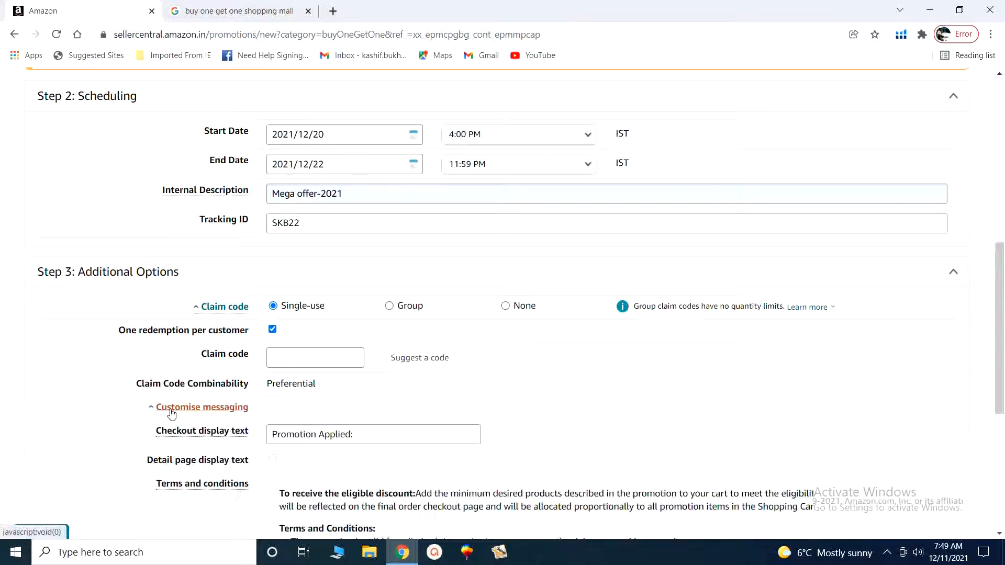
scroll(368, 434, "down", 6)
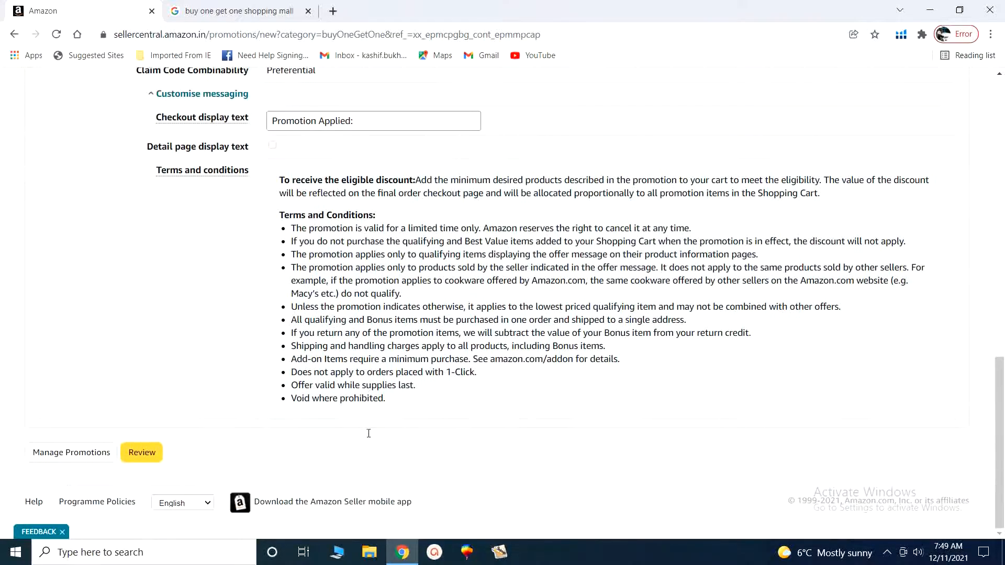
scroll(369, 433, "up", 3)
mouse_move(187, 255)
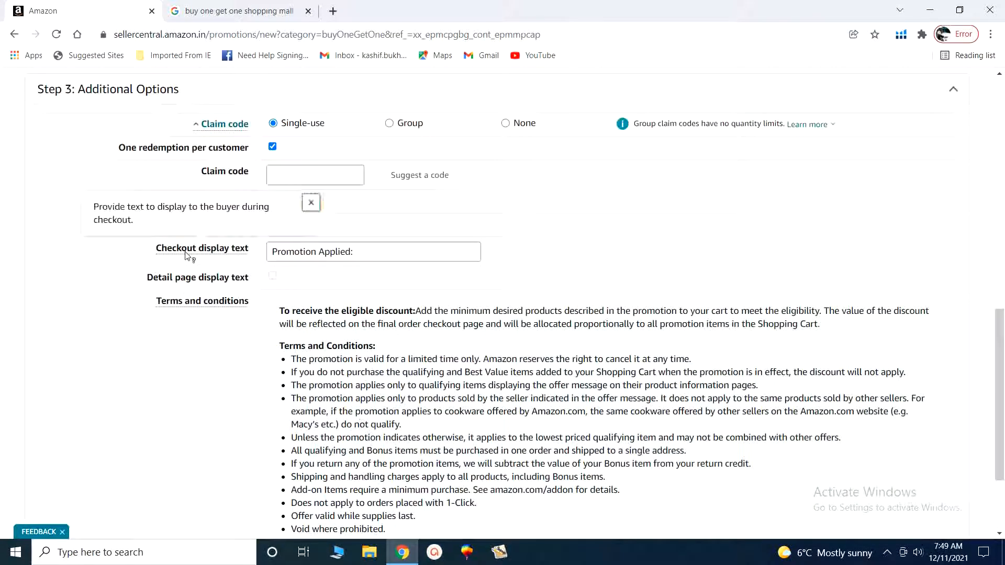
left_click(359, 249)
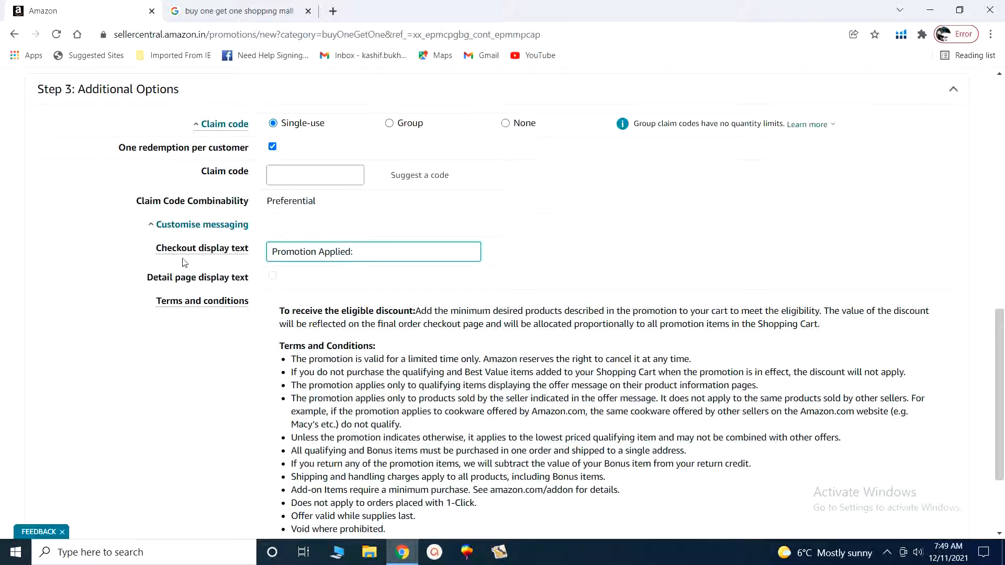
left_click(157, 225)
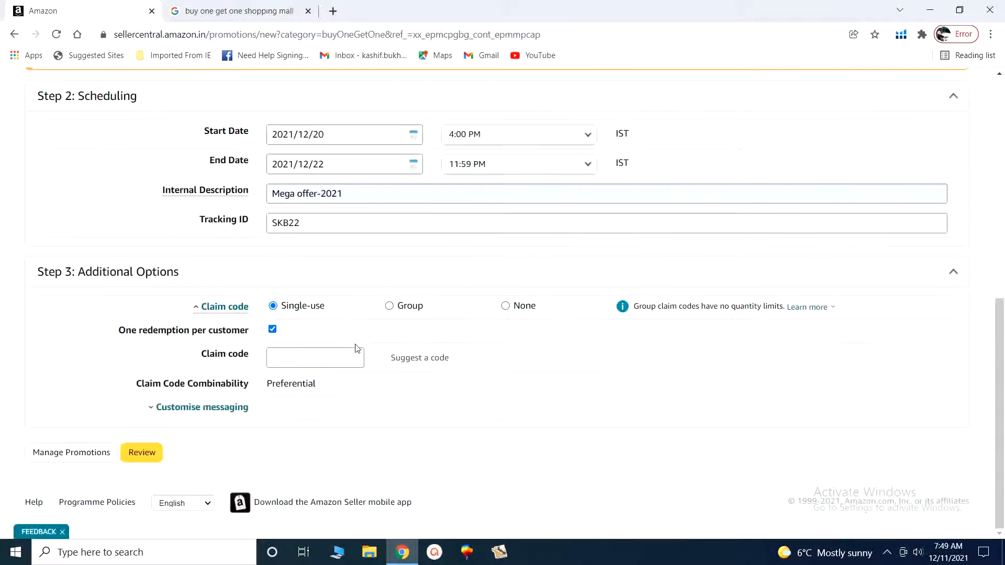
- Try to send the promotion for review and check the entries in its Scheduling section
left_click(145, 458)
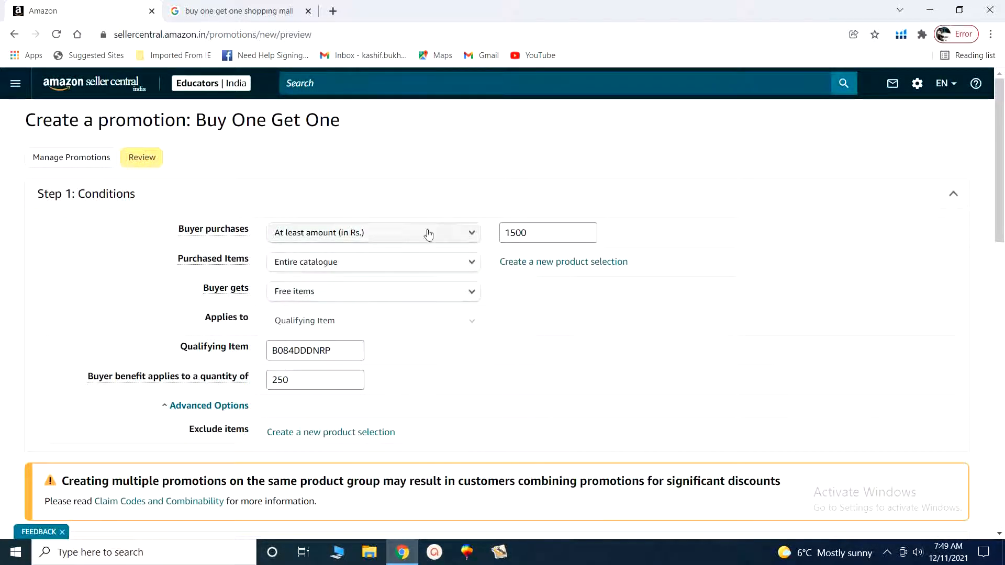
scroll(486, 369, "down", 5)
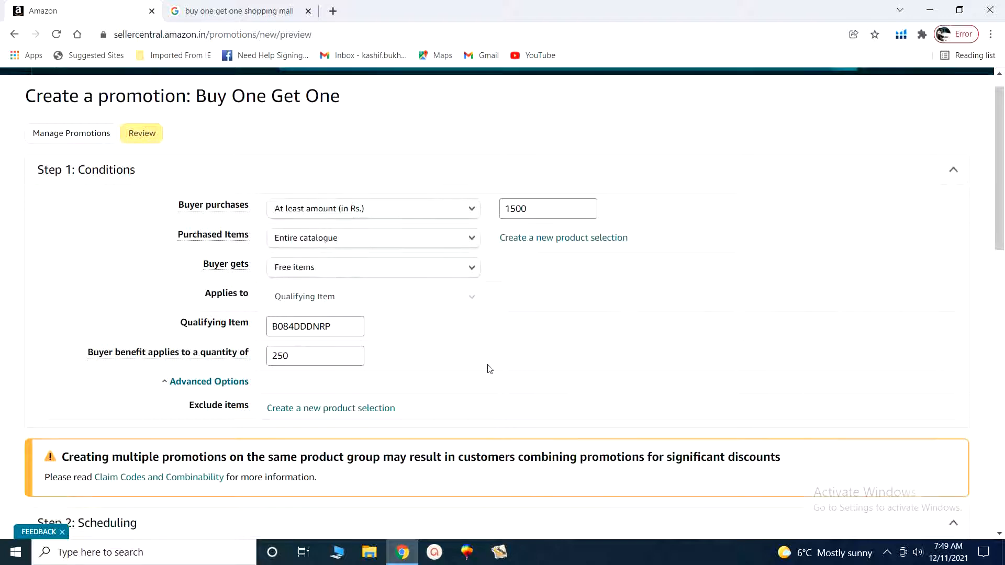
scroll(408, 376, "down", 1)
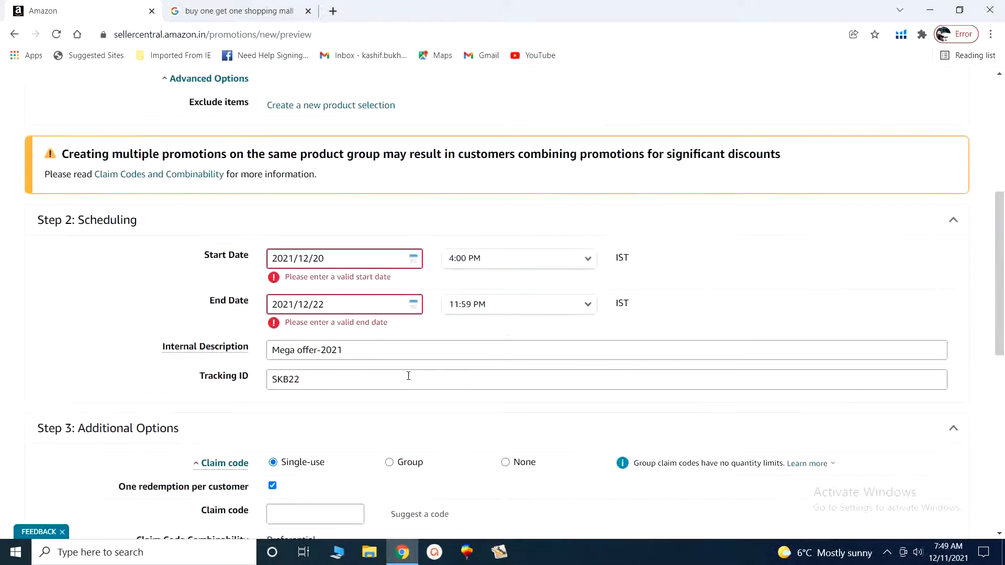
- Pick the schedule dates again, with 20/12/2021 as the start date and 22/12/2021 as the end date
left_click(414, 256)
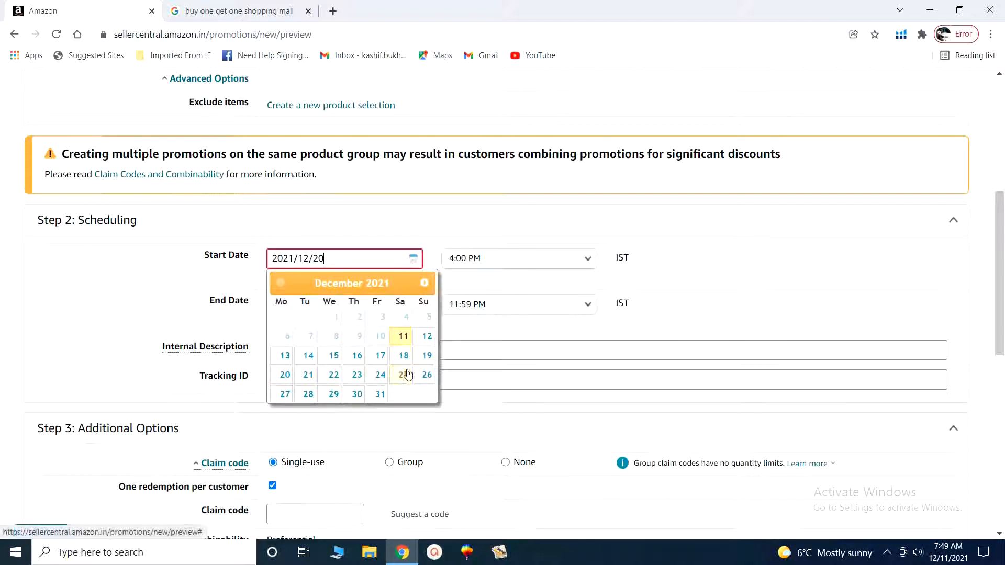
left_click(287, 375)
left_click(413, 289)
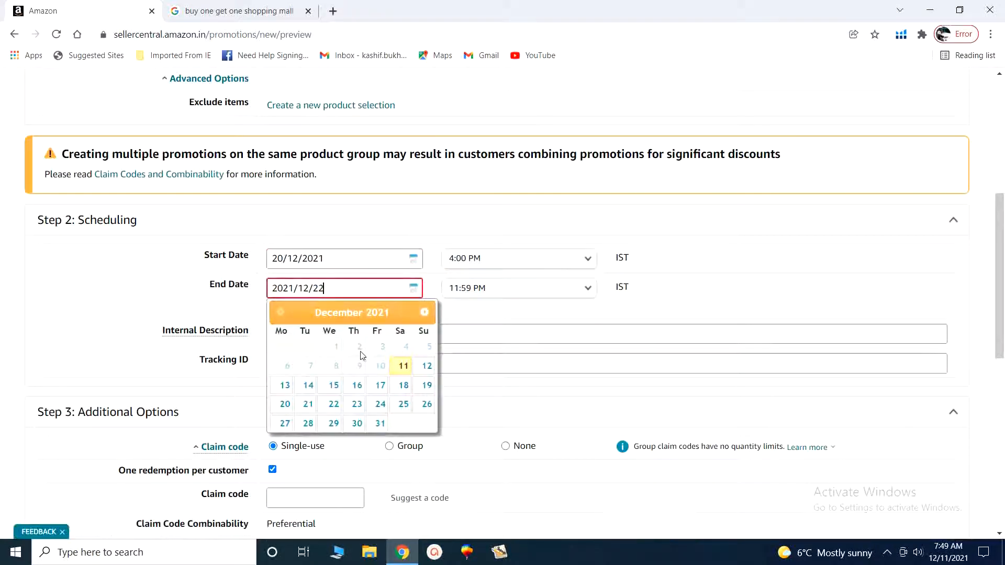
left_click(333, 405)
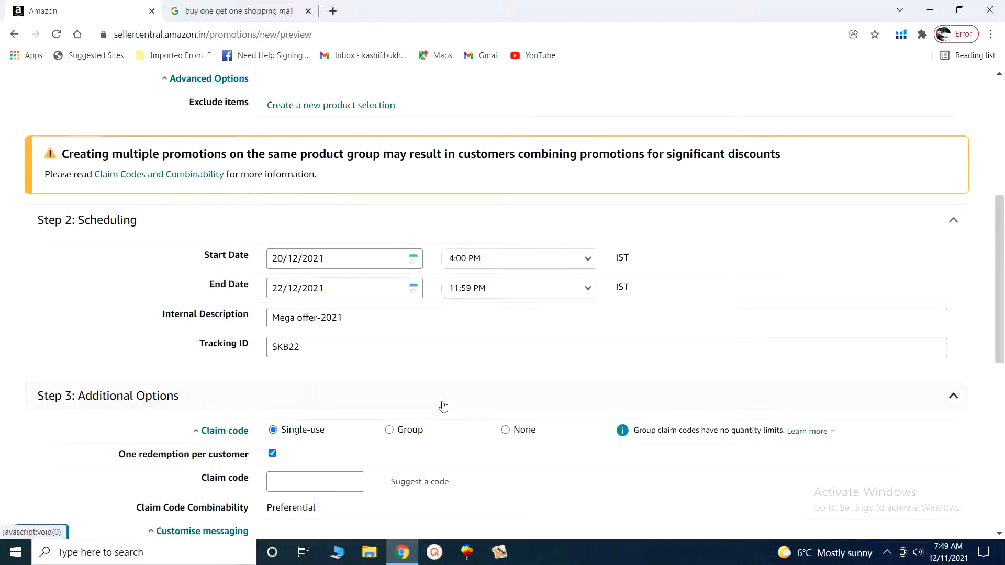
- Send the promotion with the corrected schedule dates for review
scroll(444, 406, "down", 5)
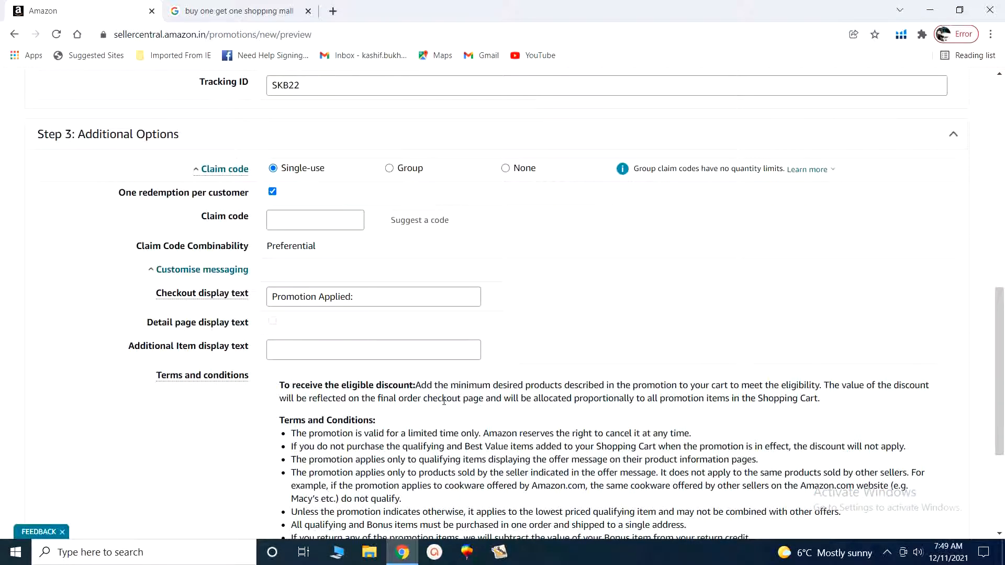
scroll(444, 402, "down", 4)
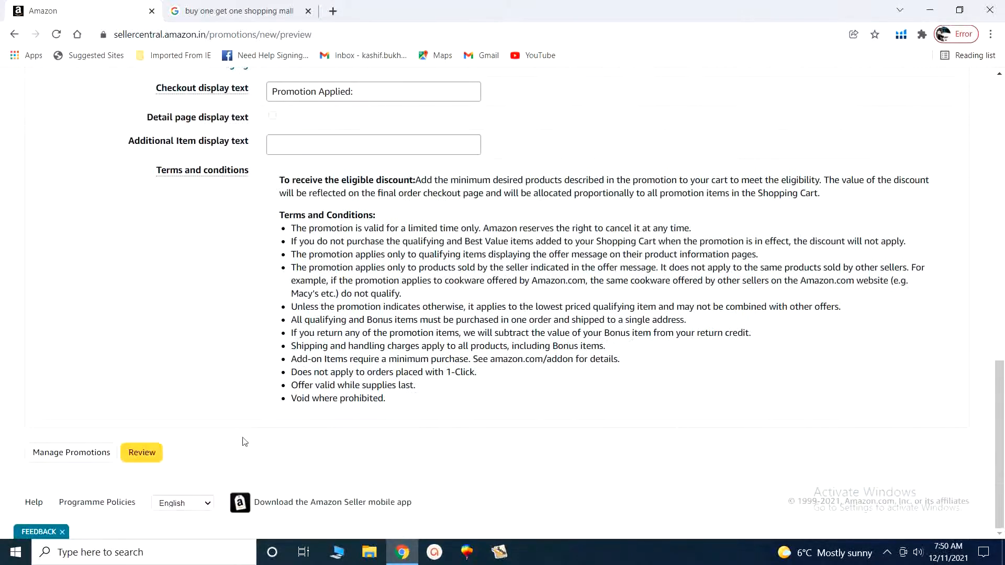
left_click(153, 456)
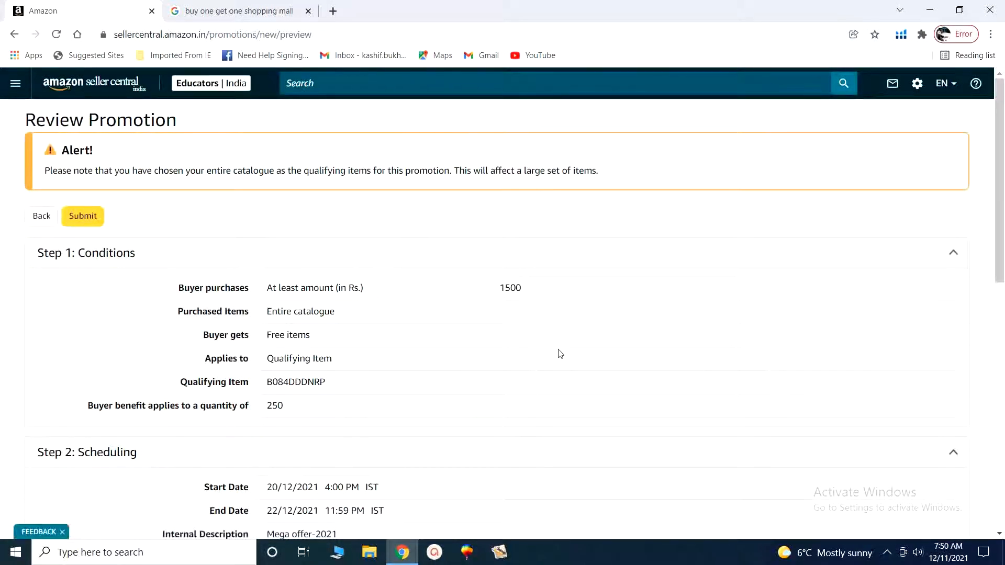
- Check the conditions, scheduling and additional options on the promotion review page and submit the promotion
scroll(560, 354, "down", 3)
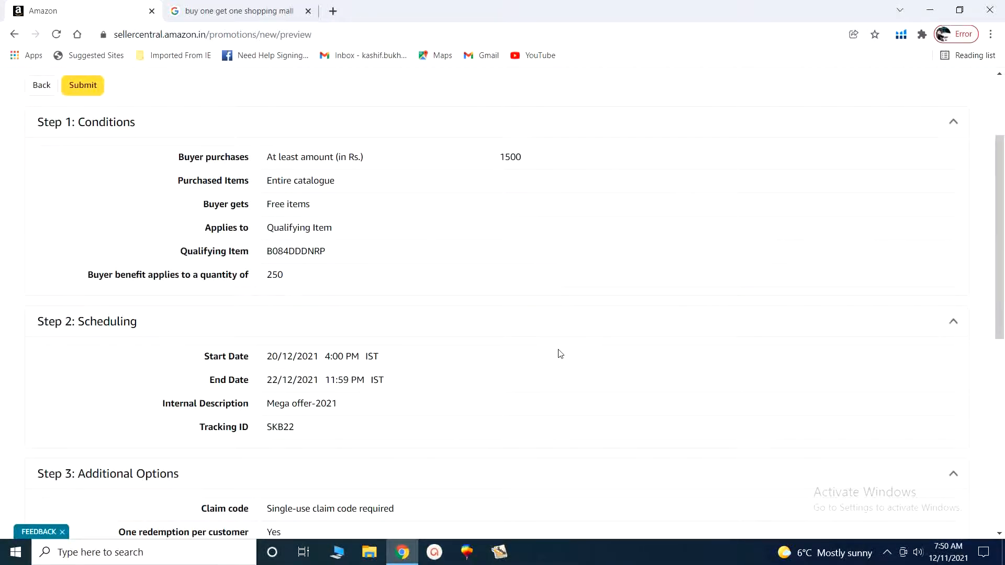
scroll(560, 354, "down", 8)
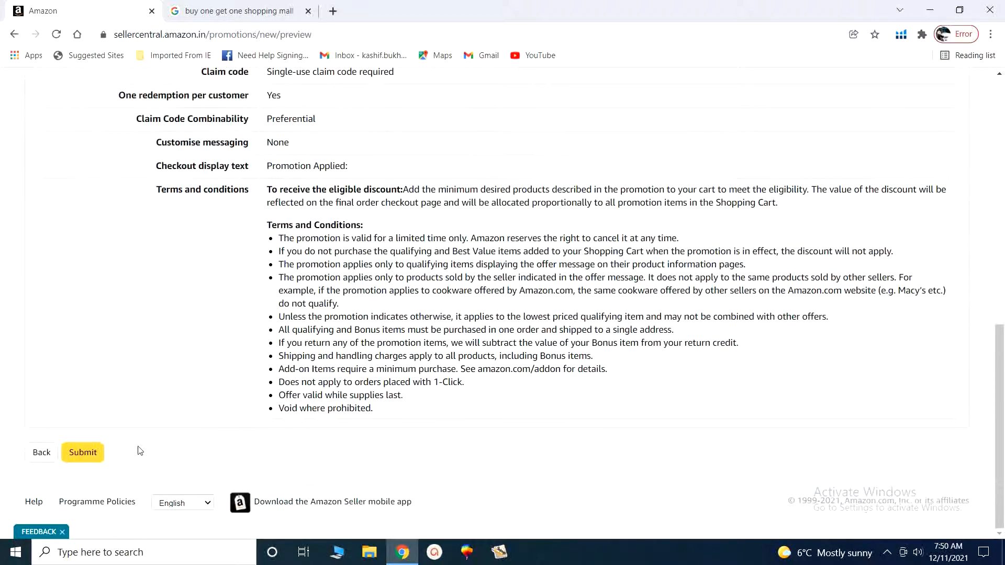
left_click(86, 452)
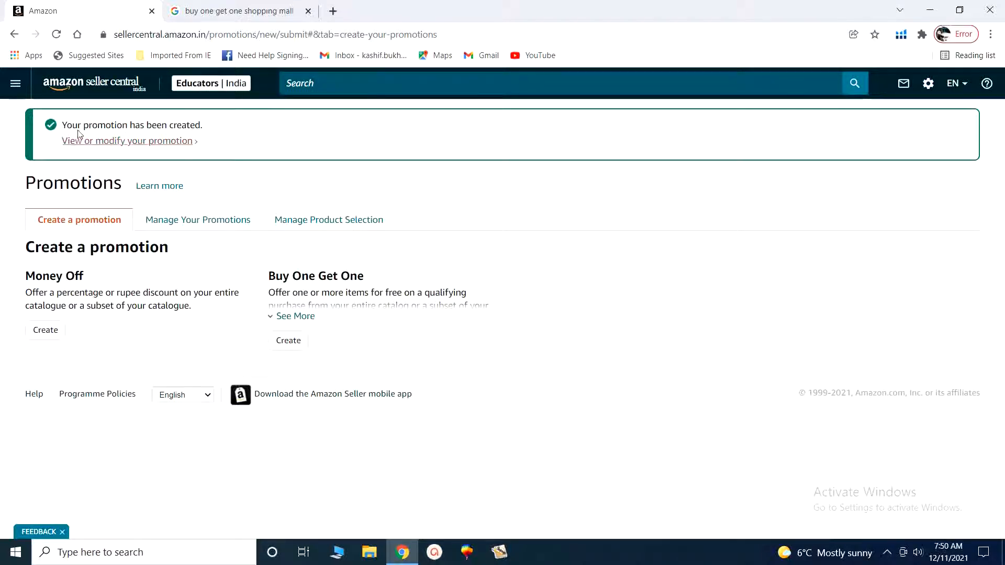
- Go to the Advertising section's Promotions page and open Manage Your Promotions
left_click(15, 83)
mouse_move(105, 205)
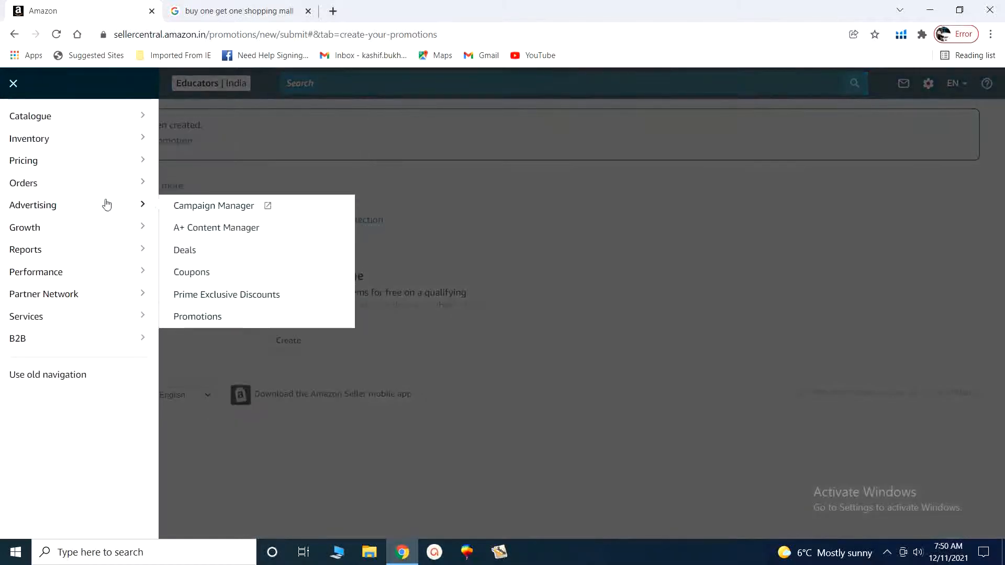
left_click(186, 318)
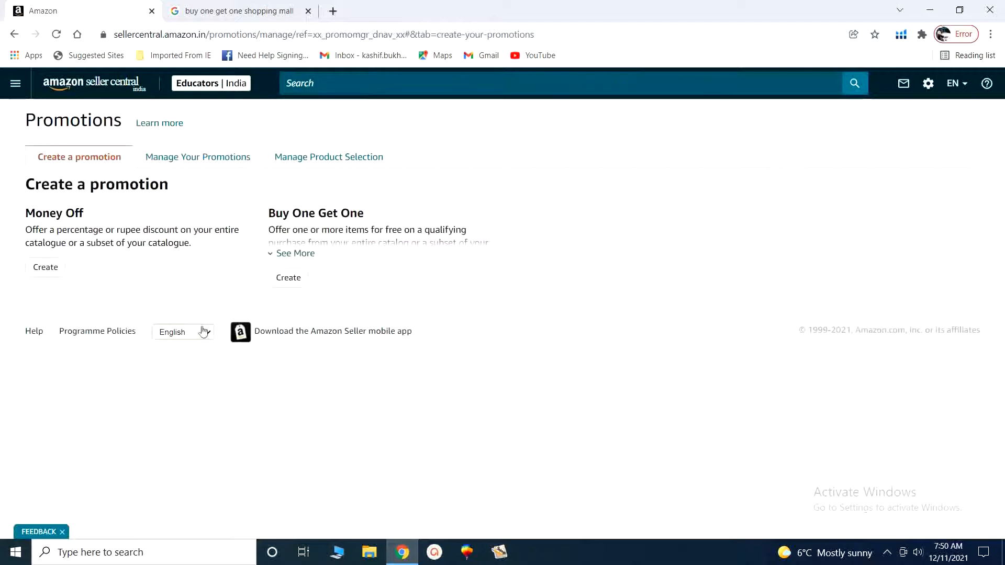
left_click(205, 162)
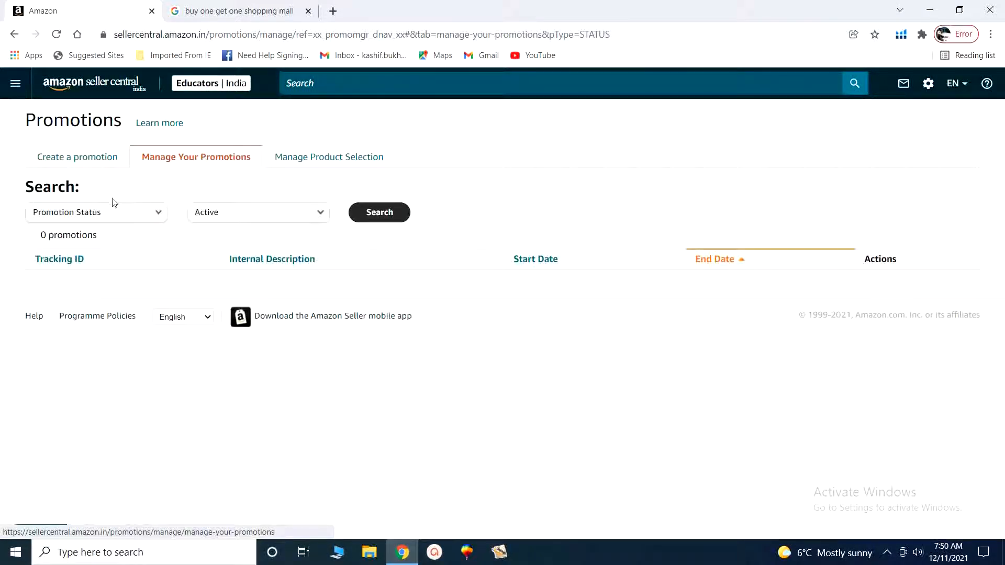
- Search the promotions by Date Range for start dates between 20/12/2021 and 22/12/2021
left_click(150, 216)
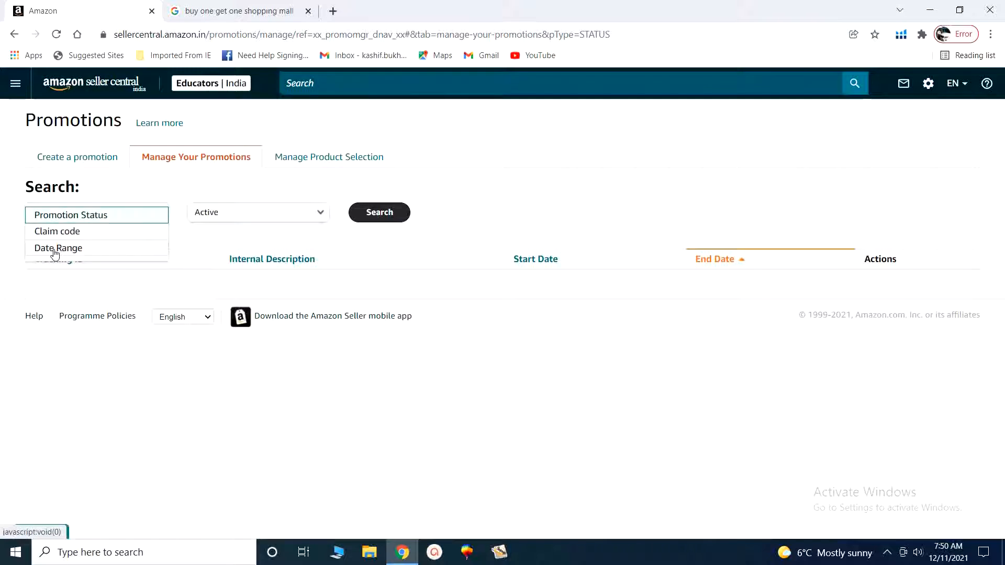
left_click(75, 248)
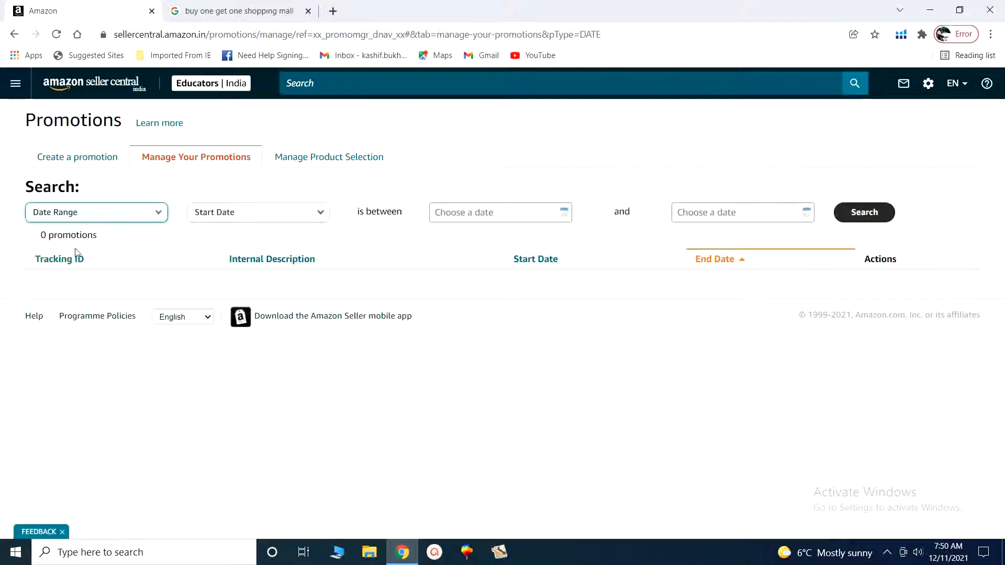
left_click(564, 212)
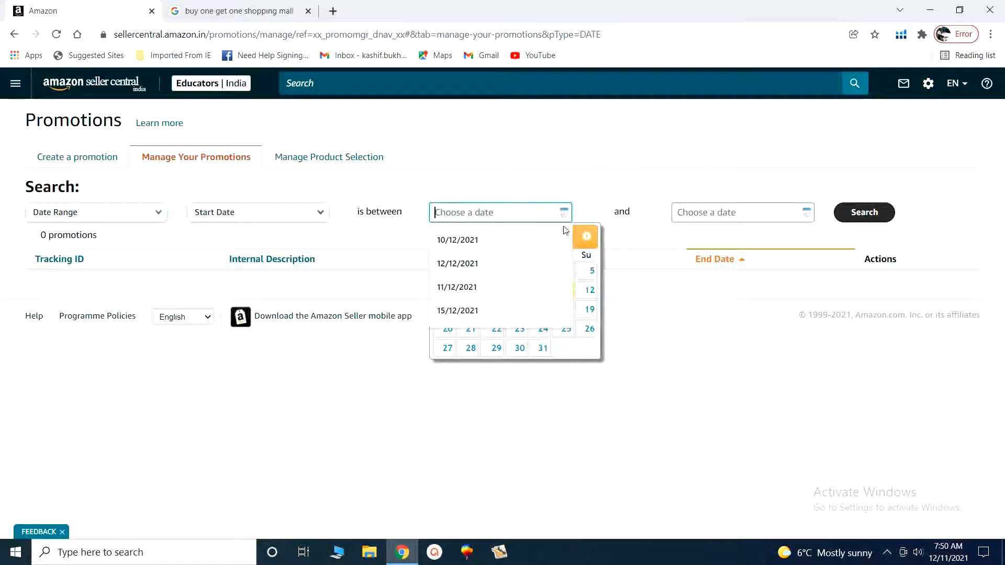
left_click(447, 335)
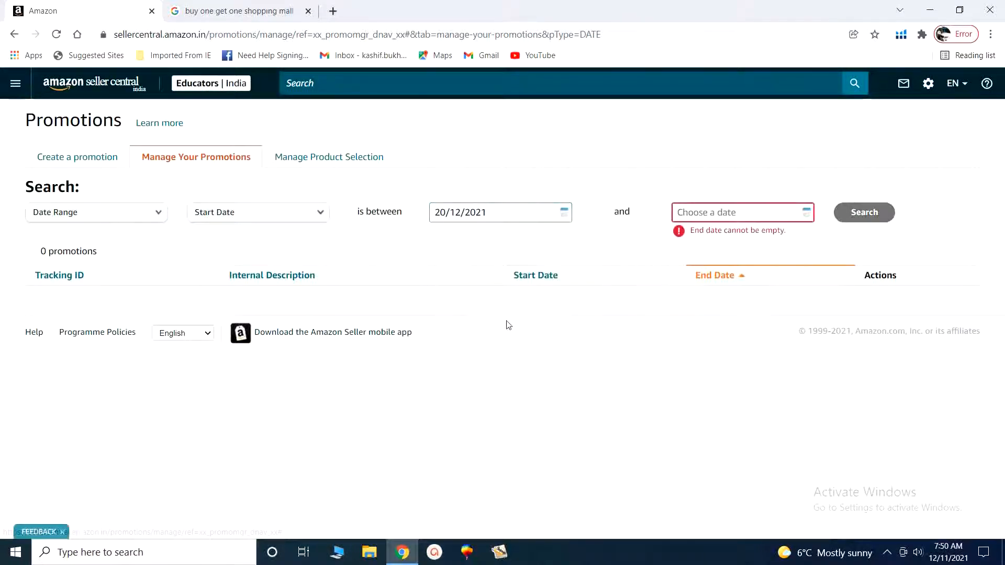
left_click(811, 212)
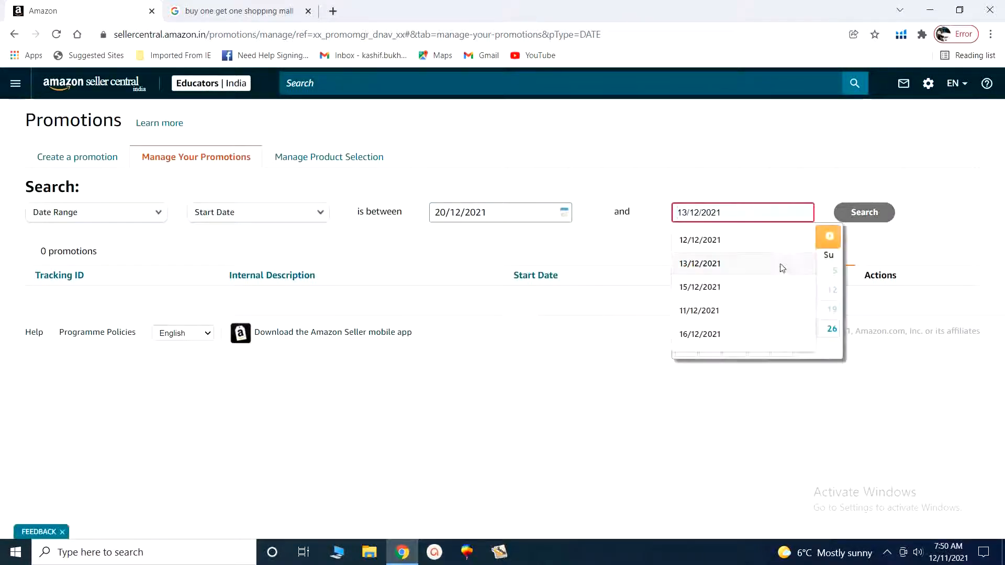
left_click(772, 313)
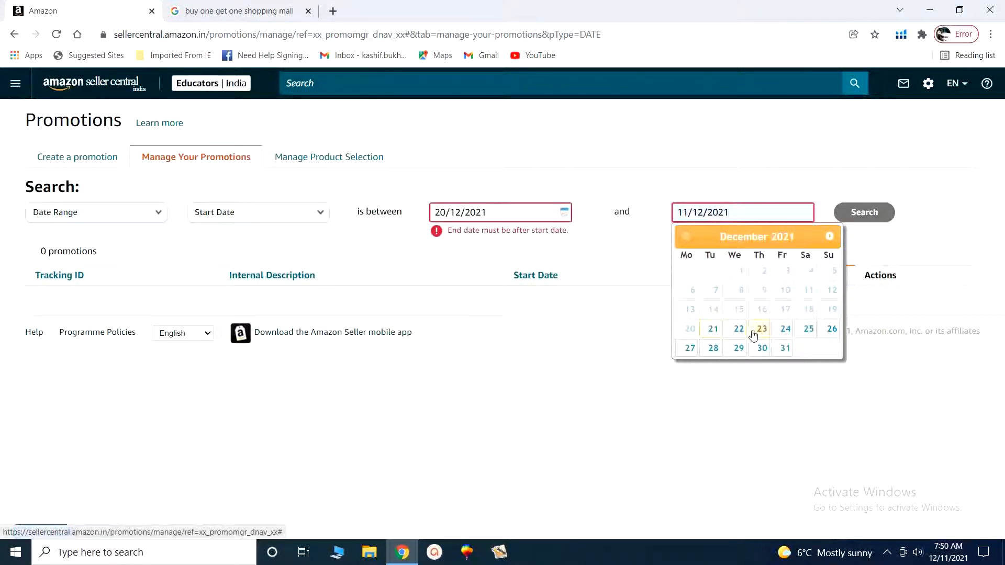
left_click(739, 329)
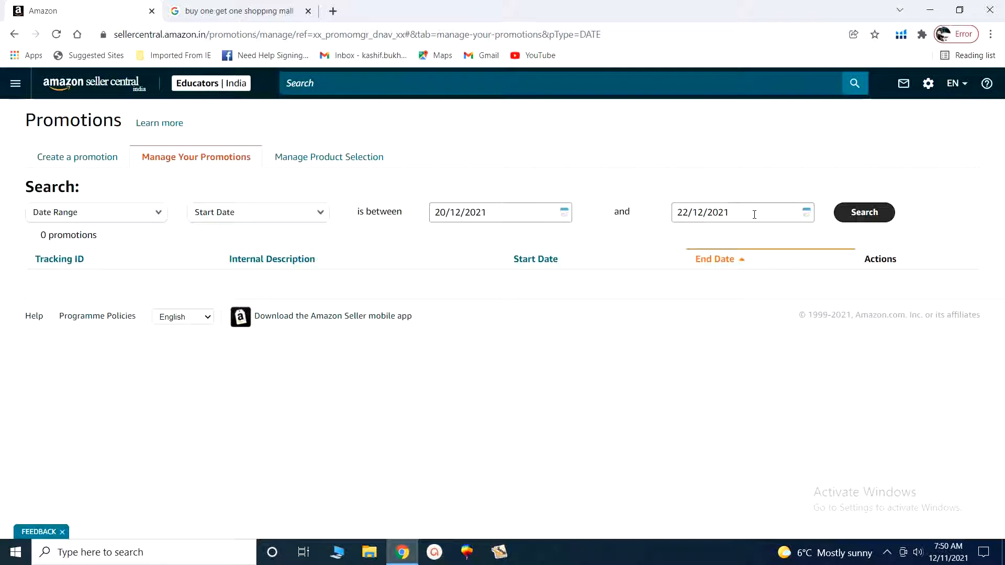
left_click(859, 221)
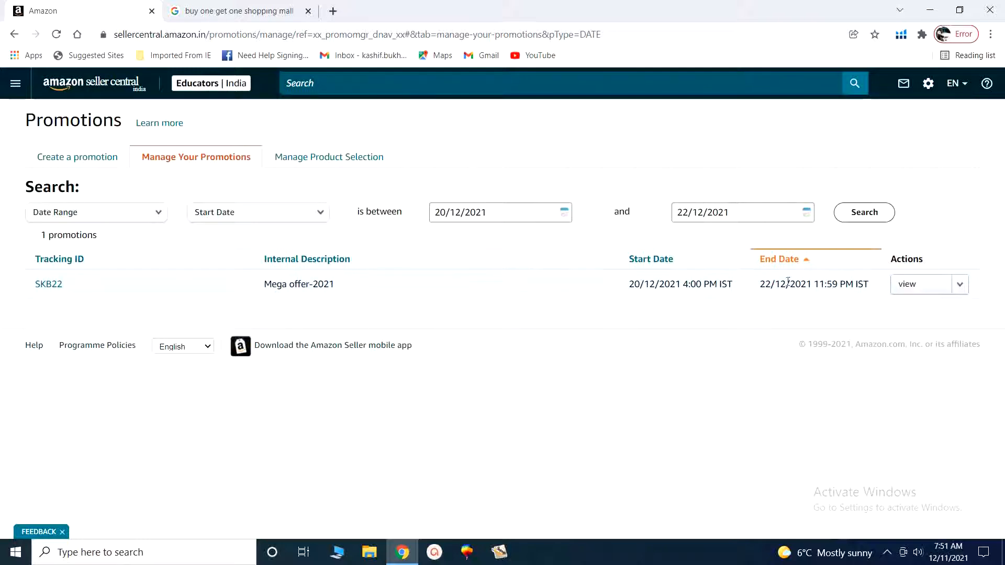
- Open the promotion with tracking ID SKB22 and examine its conditions, scheduling and additional options
left_click(49, 286)
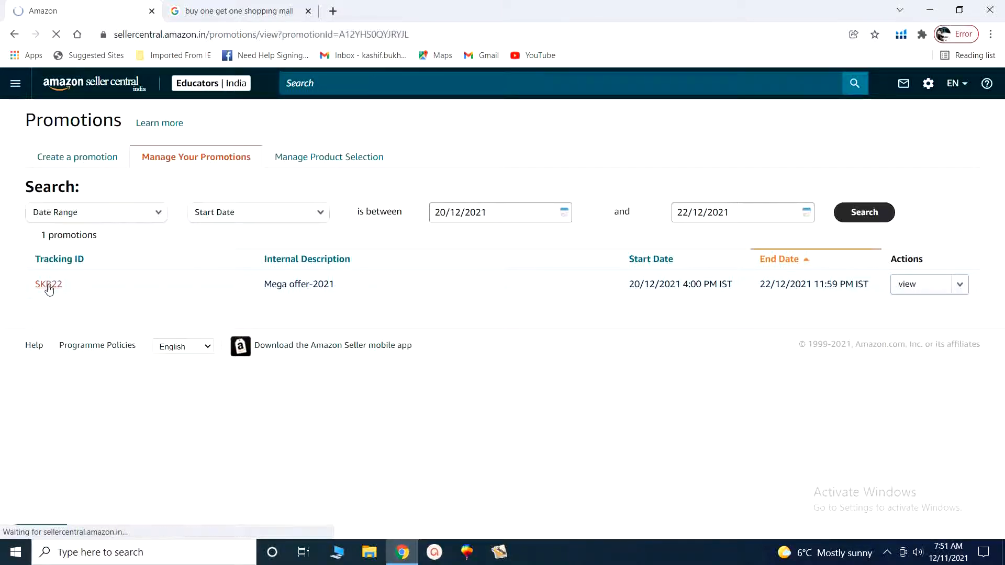
scroll(399, 323, "down", 3)
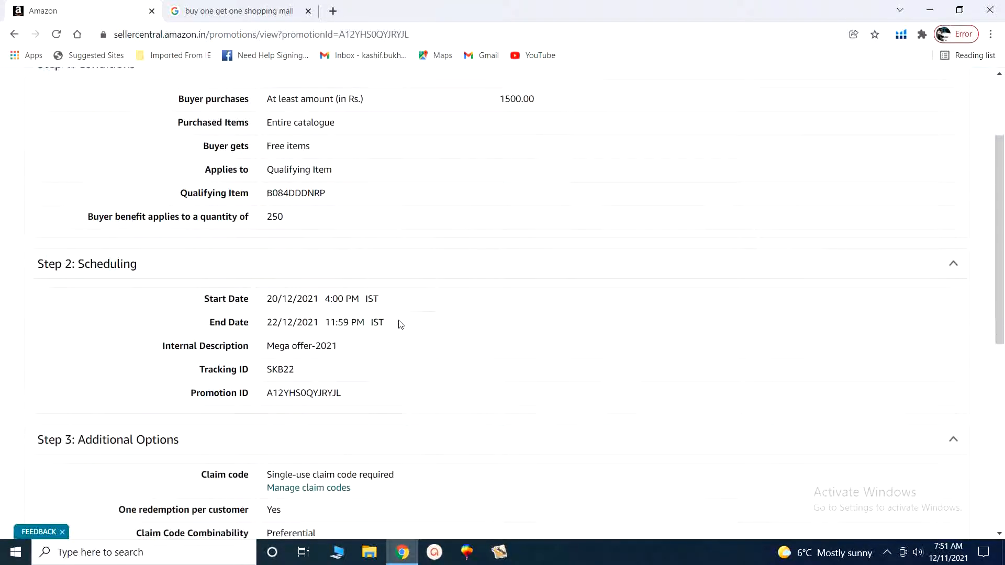
scroll(383, 309, "up", 3)
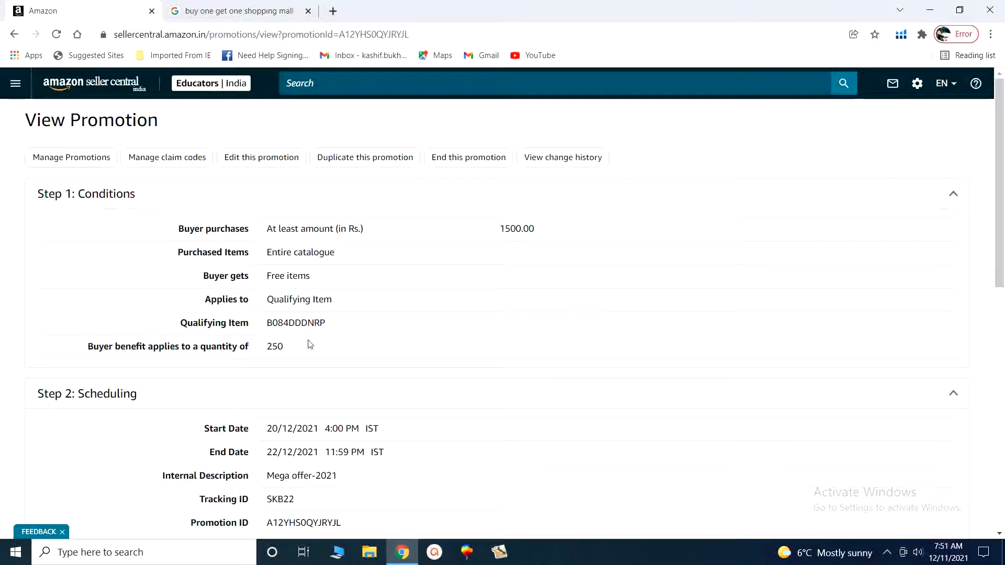
scroll(304, 351, "down", 4)
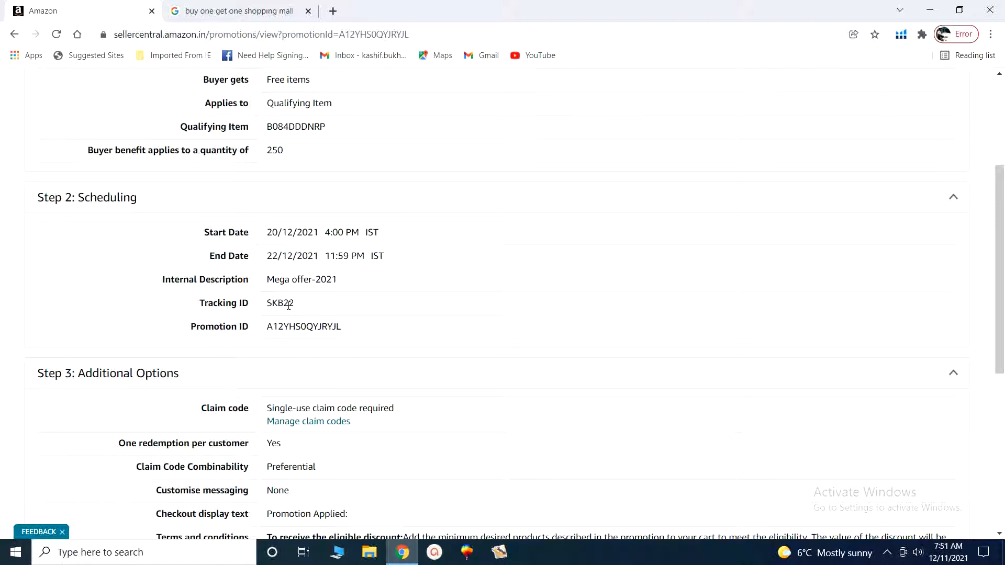
scroll(333, 338, "down", 1)
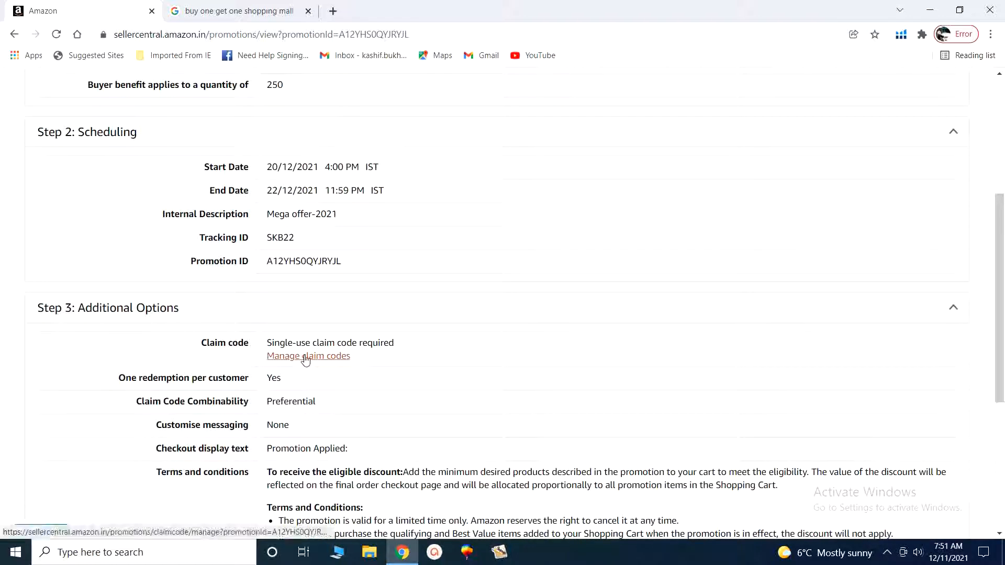
- Open the promotion's claim code management and create a claim code group named SKB22 with a quantity of 25
left_click(306, 360)
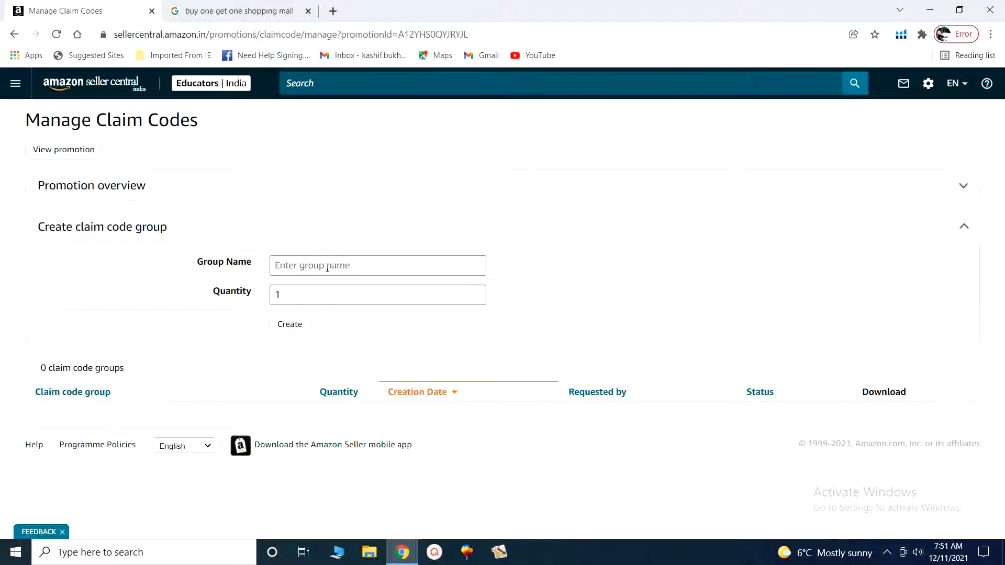
left_click(327, 268)
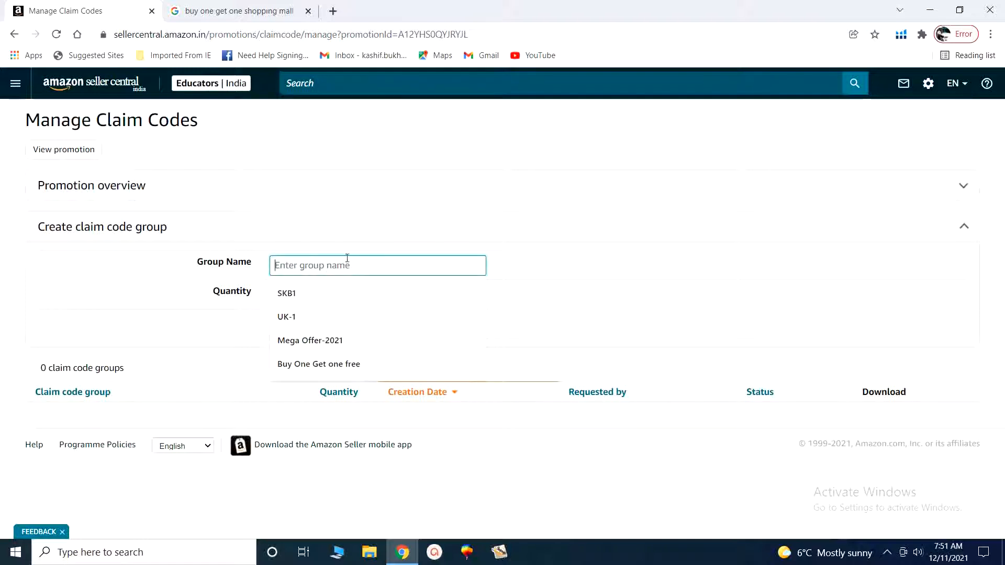
type("SKB")
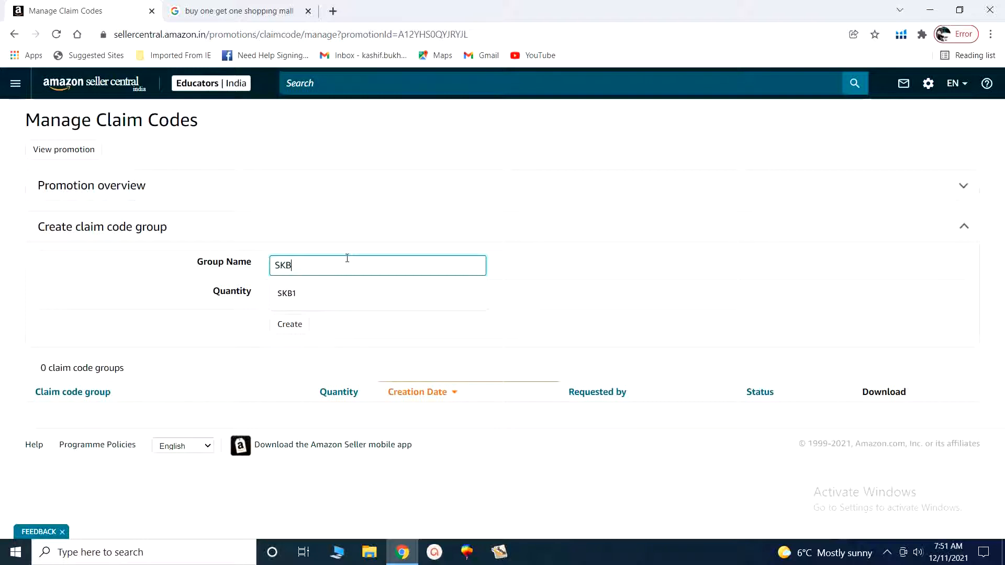
type("22")
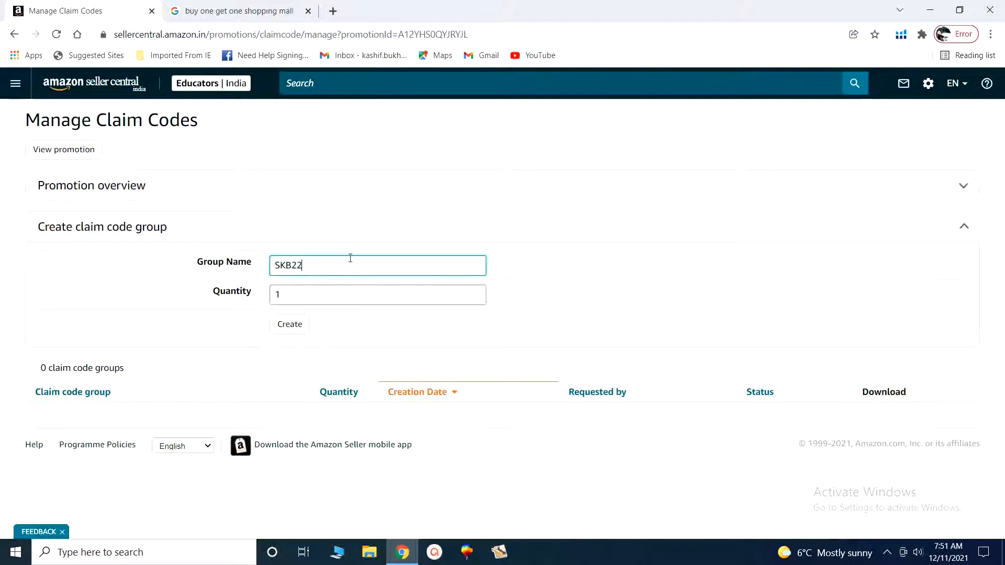
left_click(313, 296)
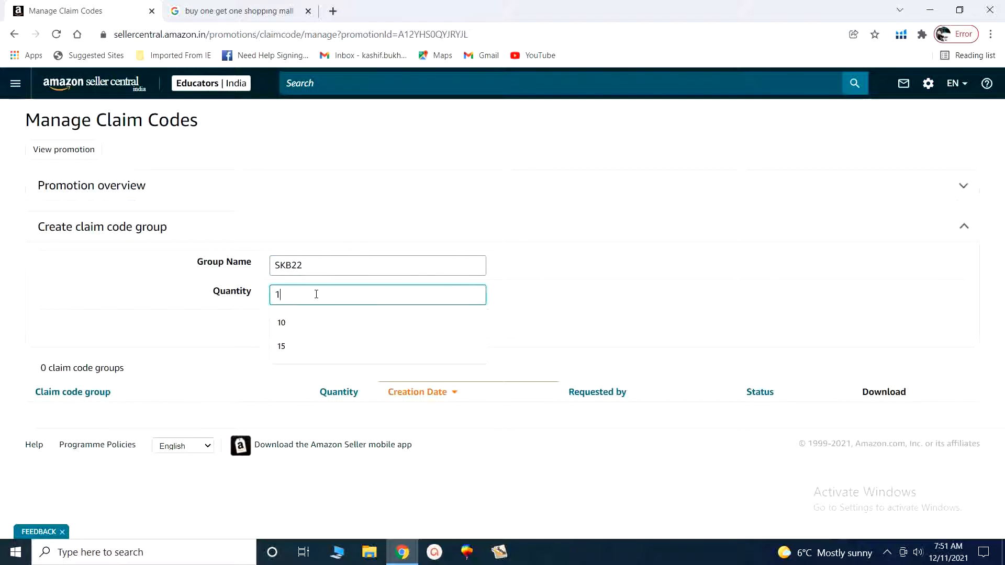
key("BackSpace")
type("25")
left_click(291, 330)
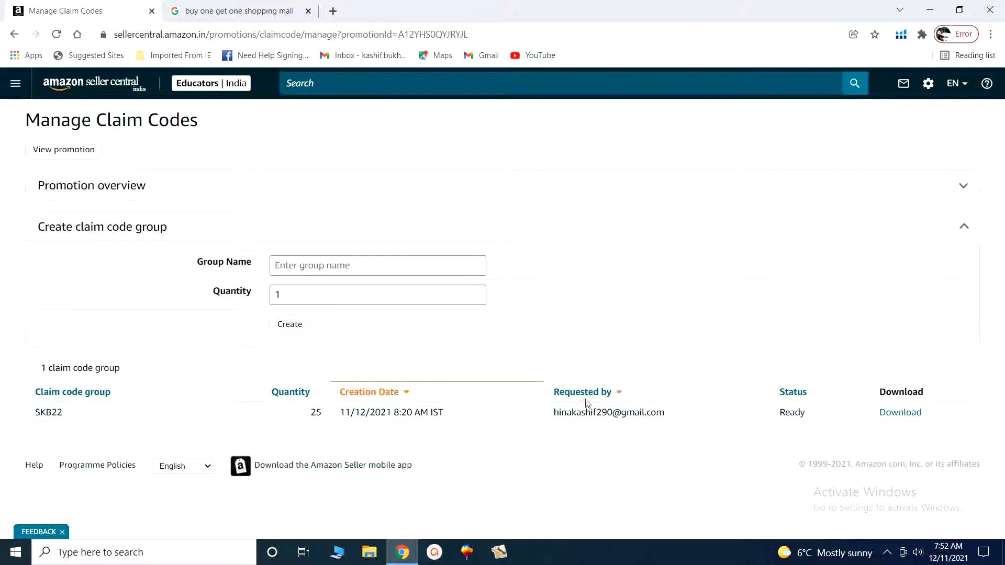
- Download the claim codes of group SKB22 and open the text file in the downloaded zip to examine the codes
left_click(892, 414)
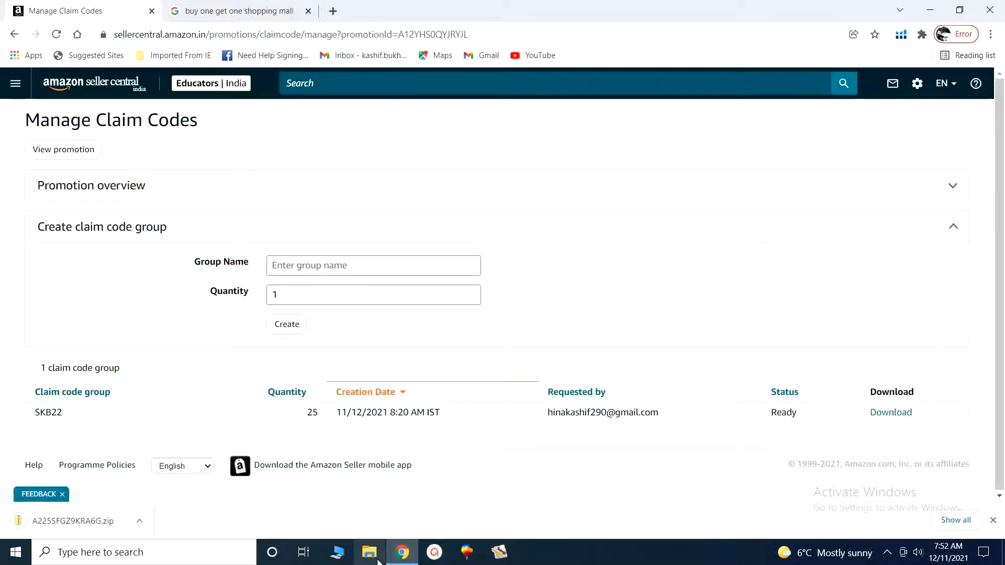
left_click(81, 529)
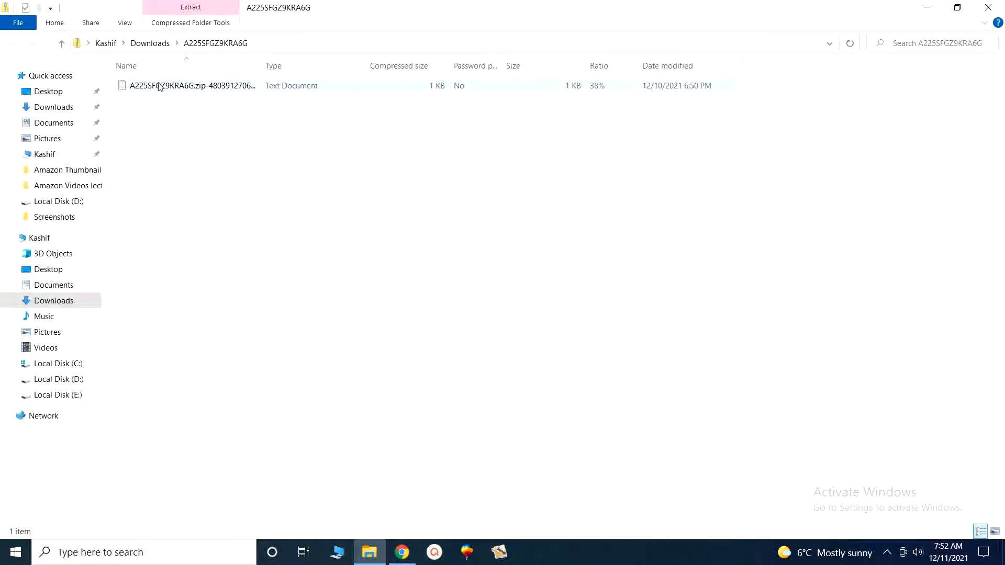
double_click(163, 85)
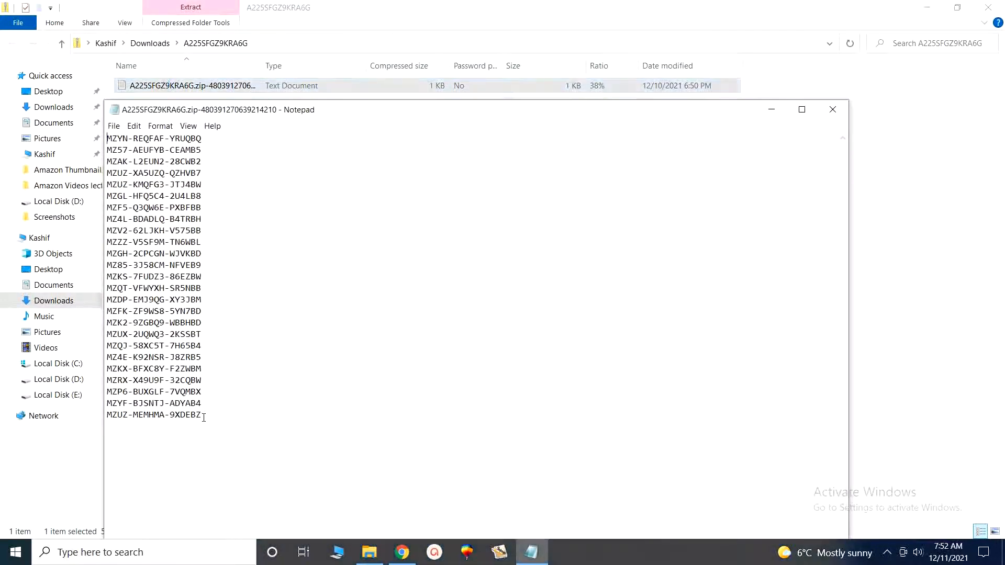
left_click_drag(204, 418, 102, 135)
left_click(245, 264)
left_click(781, 110)
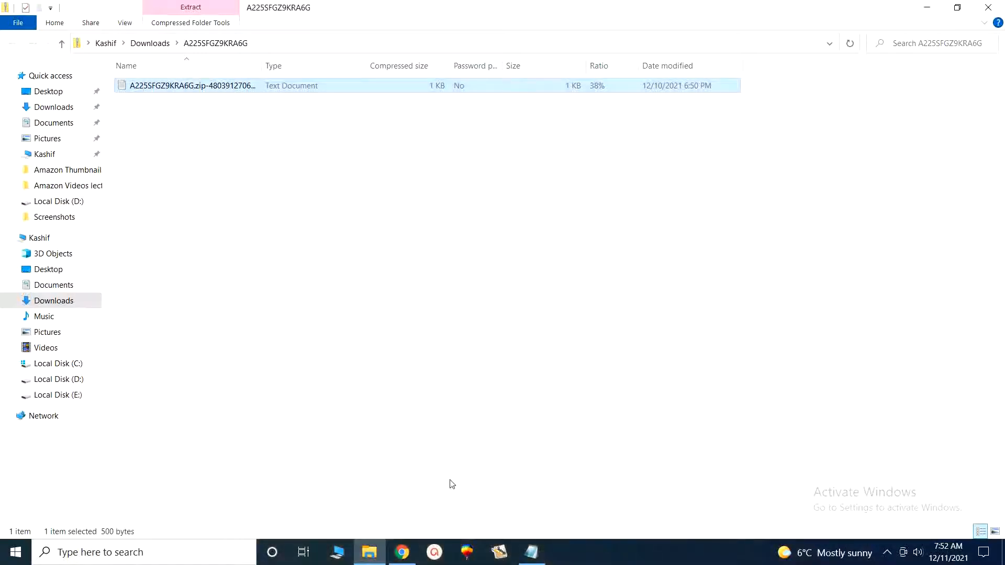
- Switch back to Chrome and create a second claim code group named LWK with a quantity of 20
left_click(401, 552)
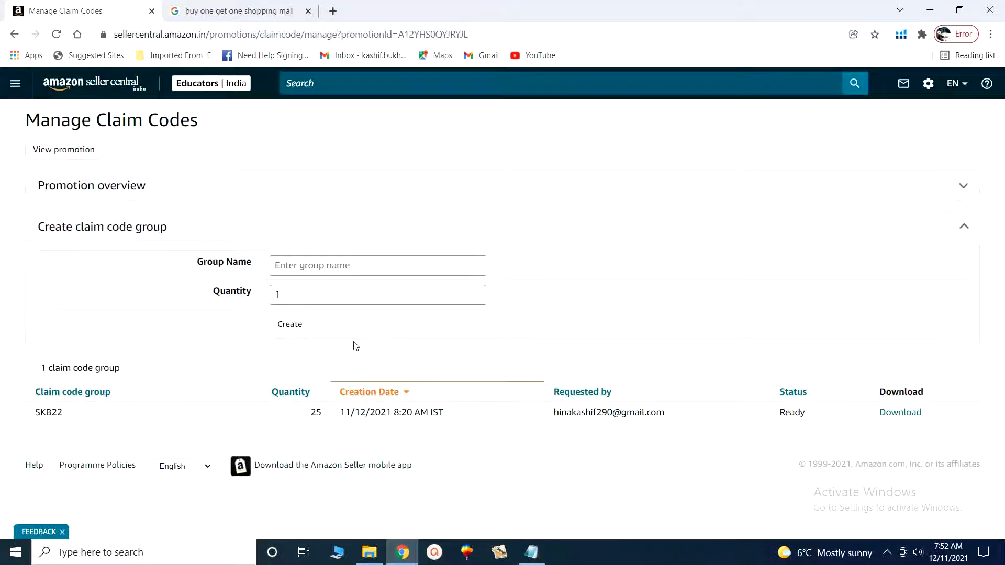
left_click(313, 266)
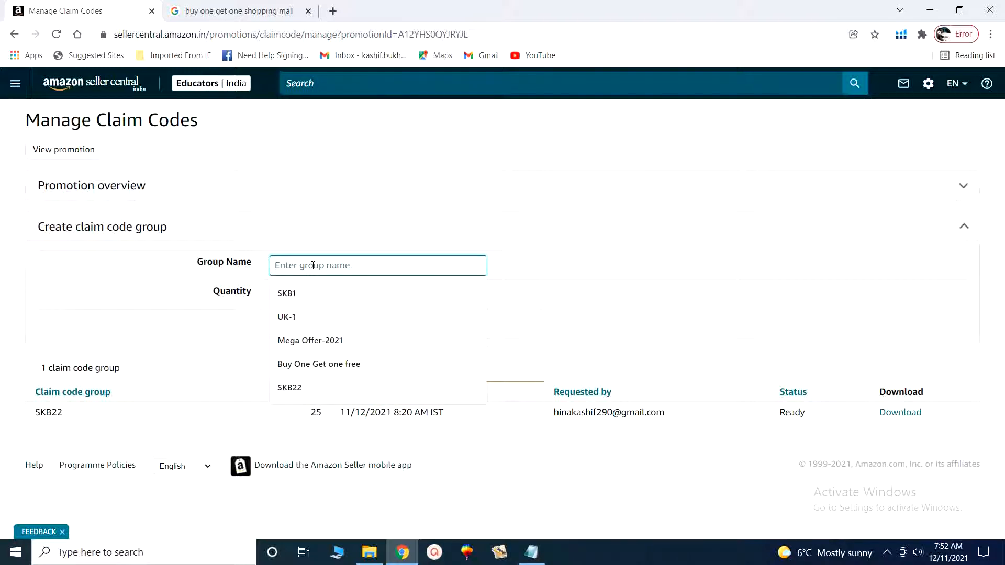
type("LWK")
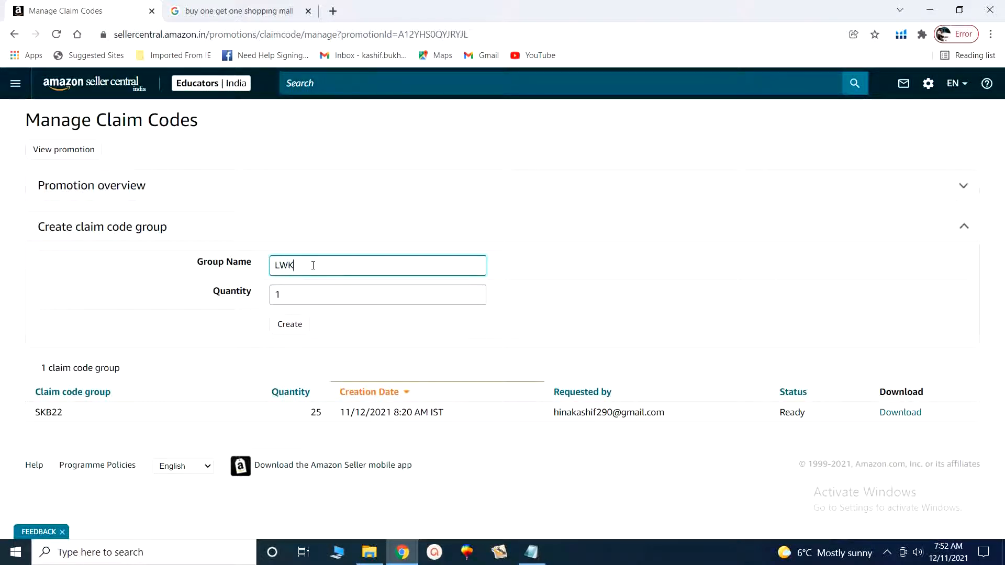
left_click(313, 295)
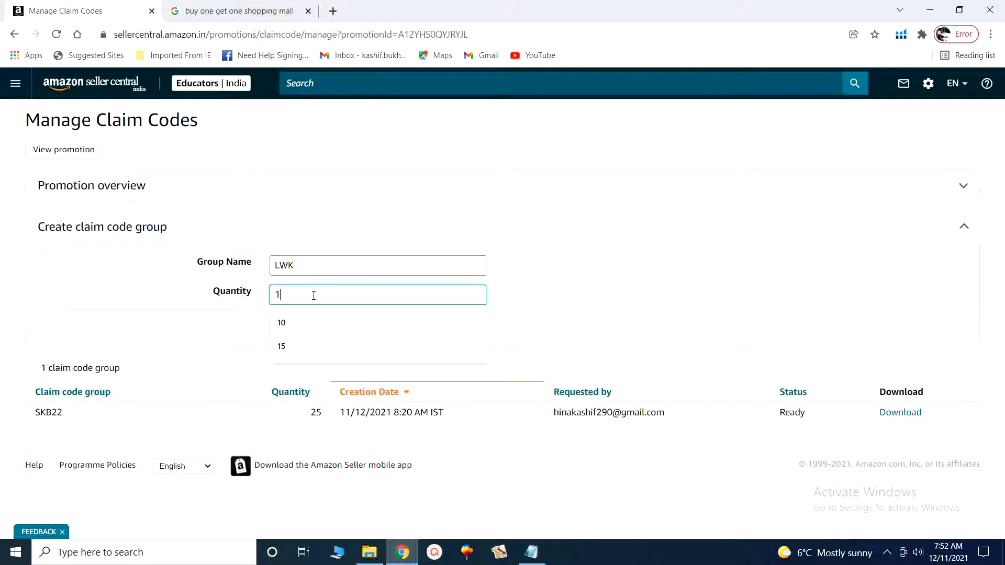
key("BackSpace")
type("20")
left_click(297, 323)
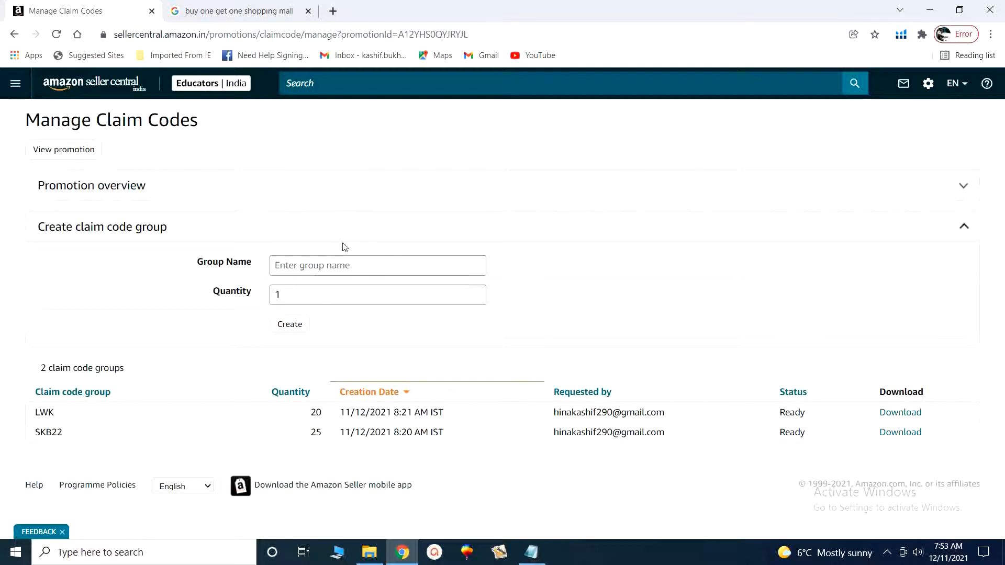
- Go to the promotions page and start creating a new Buy One Get One promotion
left_click(15, 86)
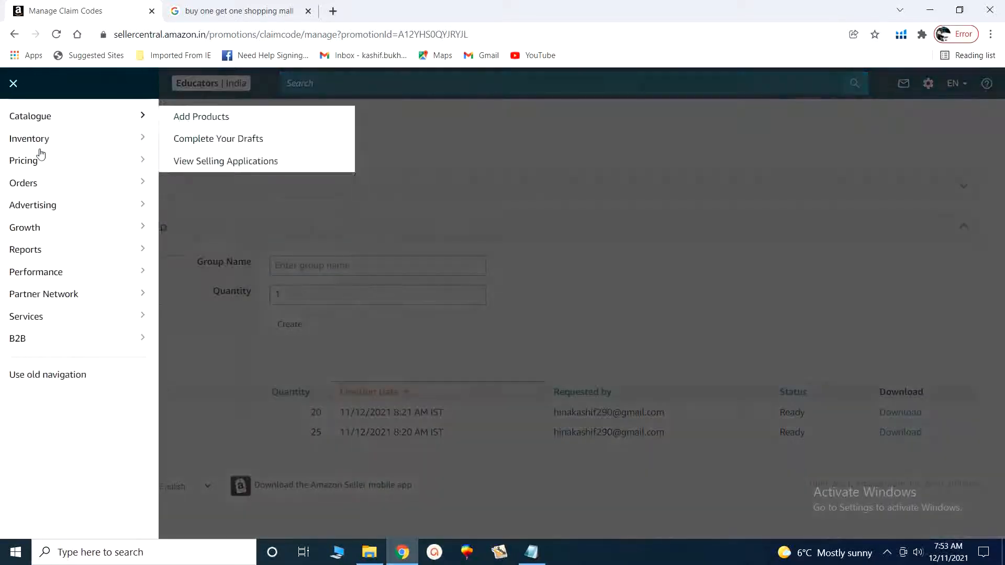
mouse_move(76, 207)
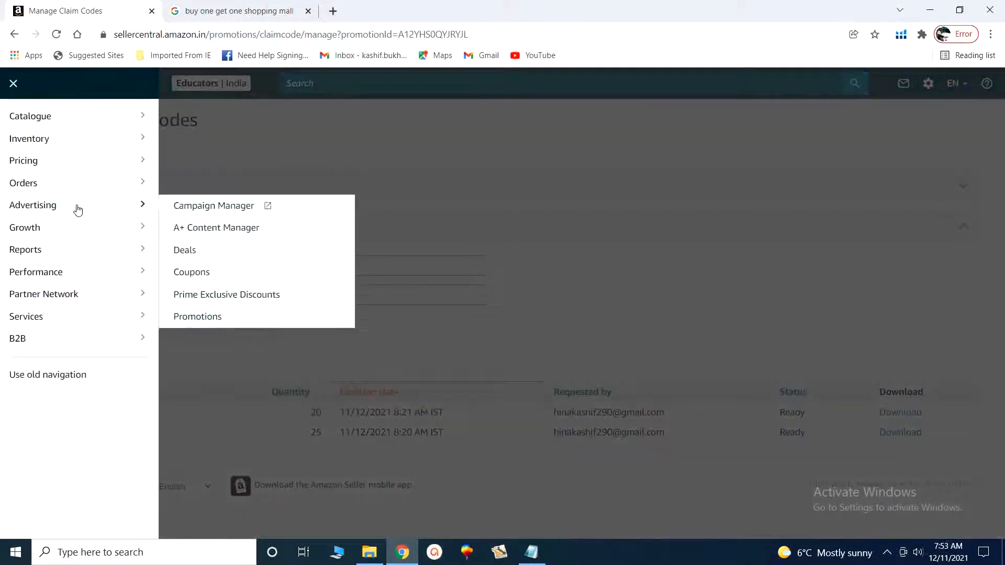
left_click(192, 317)
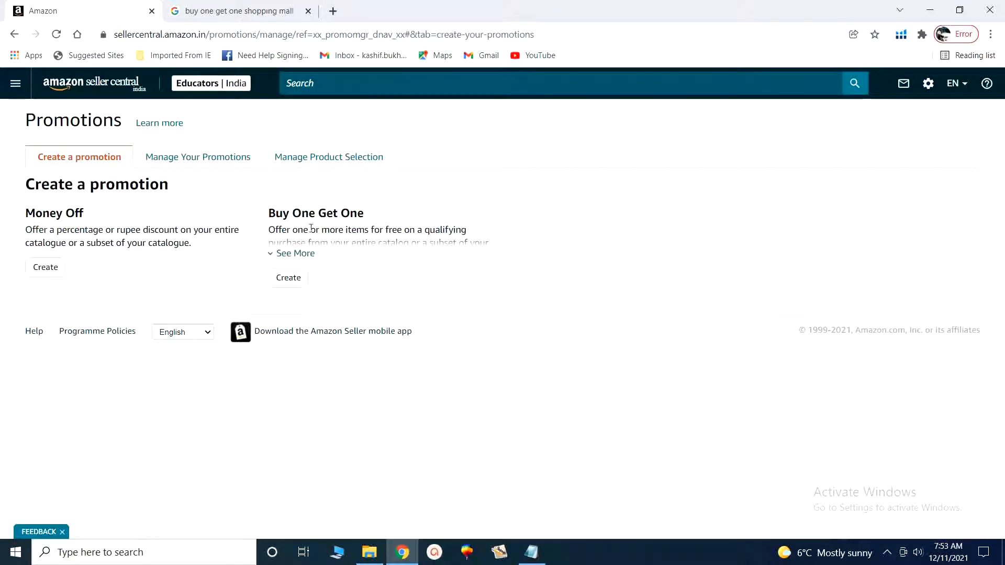
left_click(293, 285)
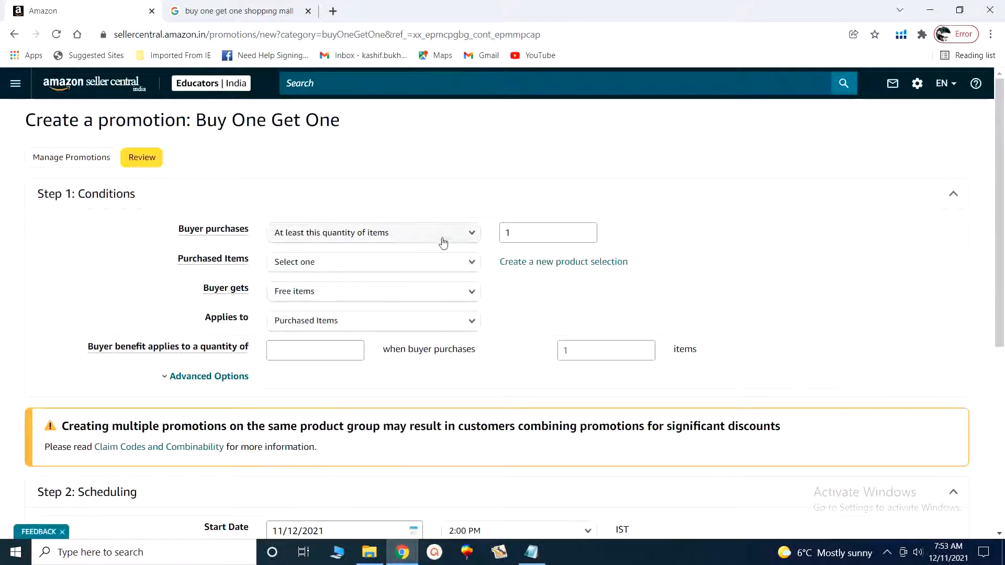
- Set the buyer purchase condition to at least an amount of Rs. 1000 and the purchased items to Entire catalogue
left_click(443, 242)
left_click(445, 235)
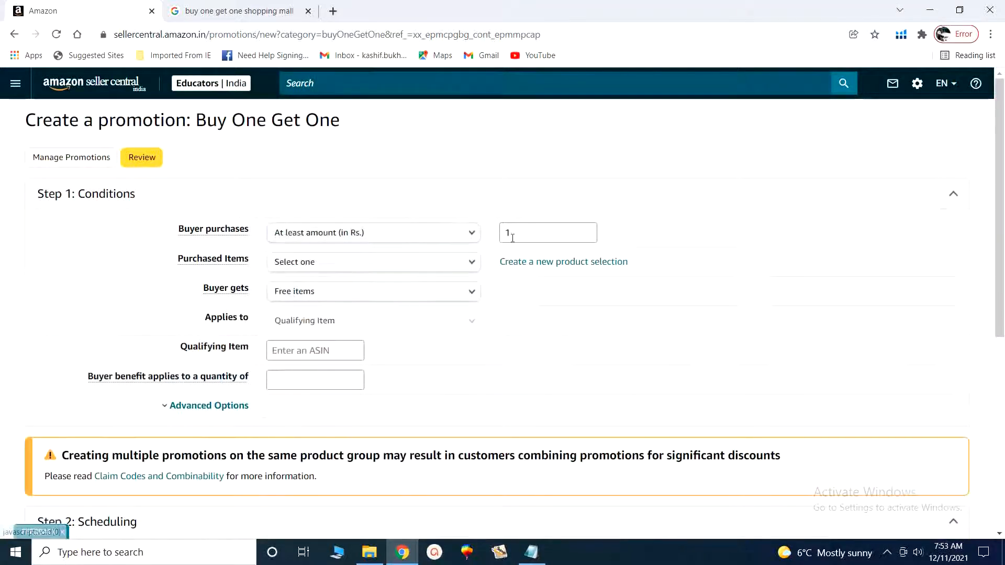
left_click(512, 238)
left_click(521, 263)
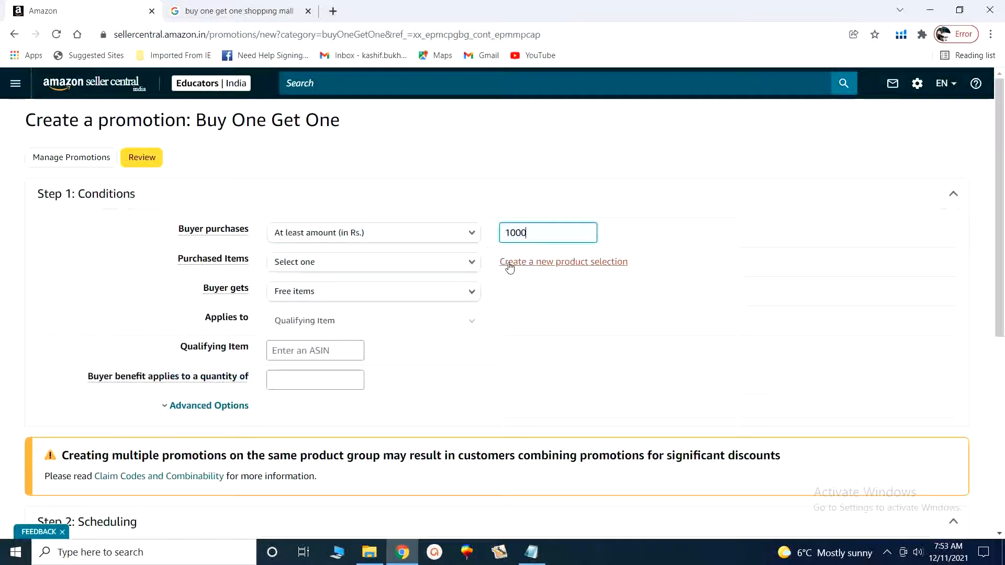
left_click(417, 267)
left_click(395, 290)
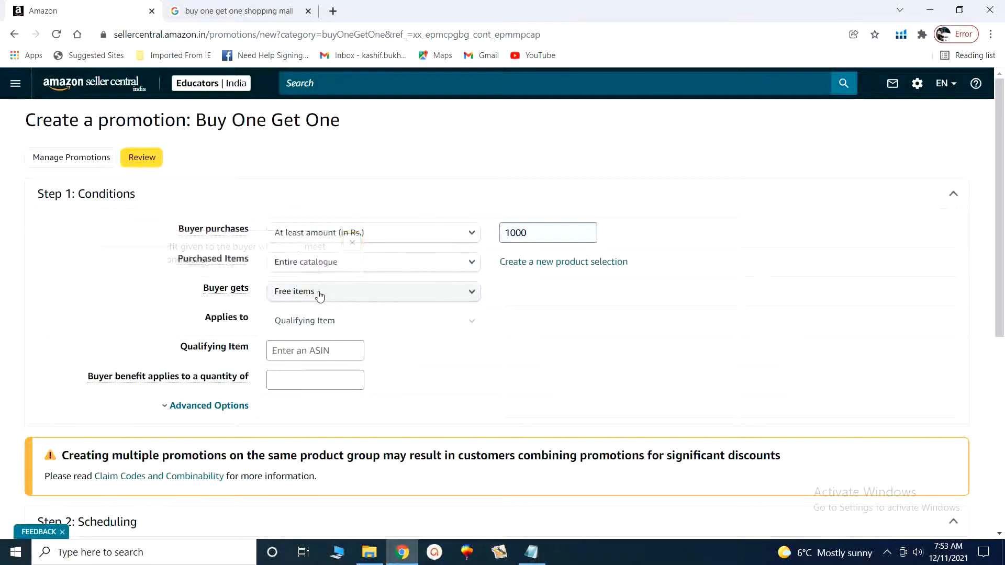
- Set the qualifying item to ASIN B084DDDNRP and the buyer benefit quantity to 150
left_click(323, 351)
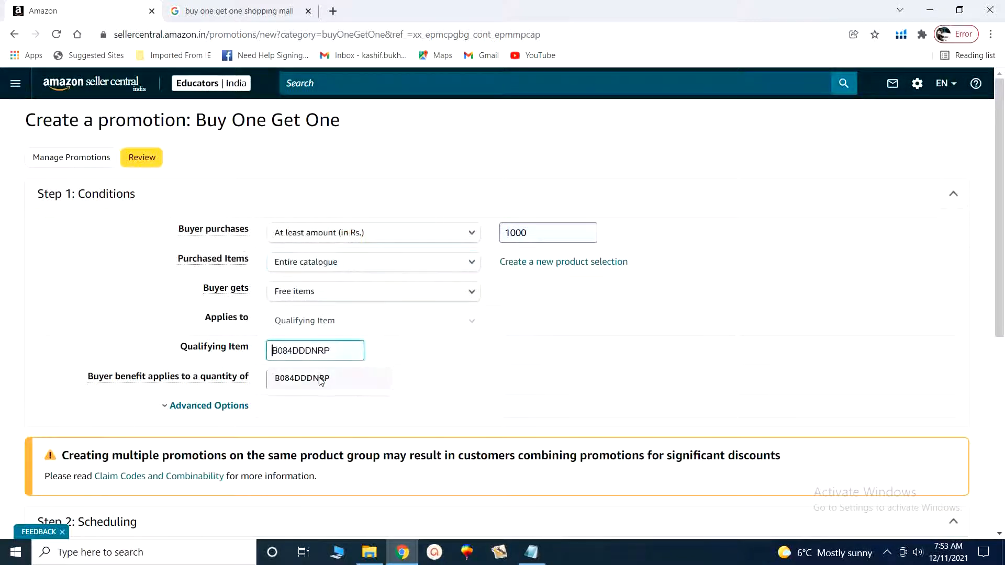
left_click(319, 379)
left_click(320, 381)
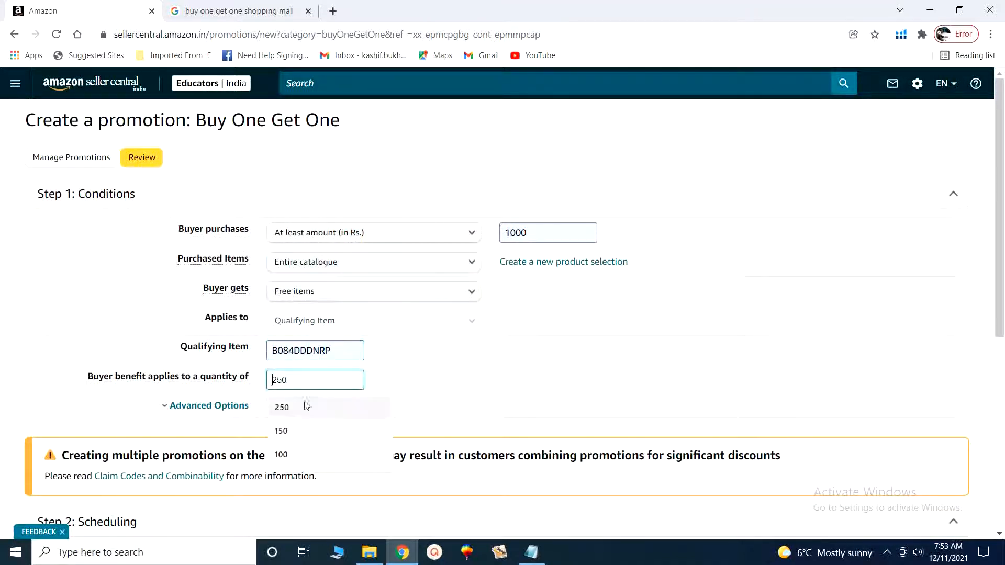
left_click(289, 436)
- Schedule the promotion from 2021/12/25 3:00 PM to 2021/12/26 11:59 PM, with the internal description "On the occasion of Eid-ul-Fitter"
scroll(284, 387, "down", 6)
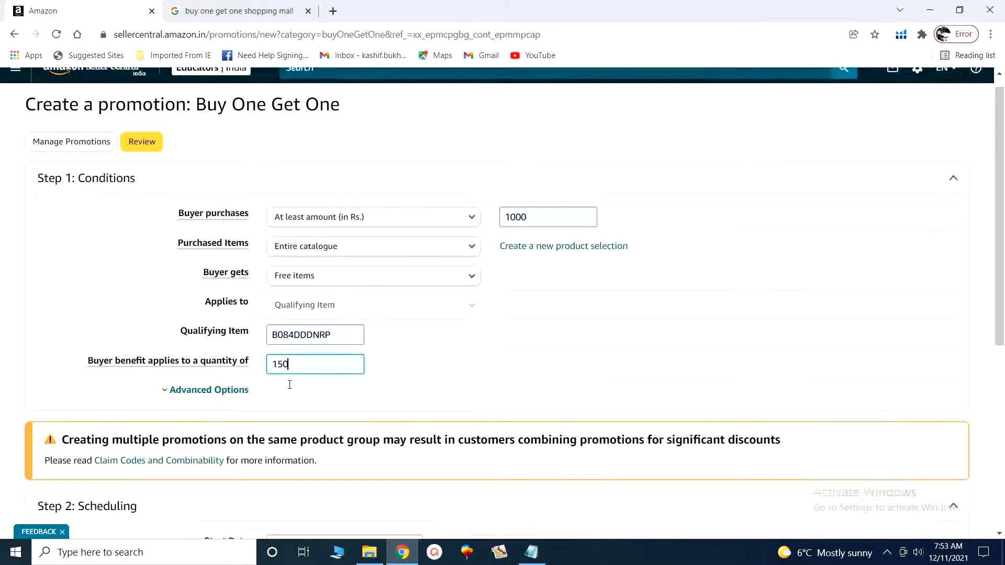
left_click(415, 234)
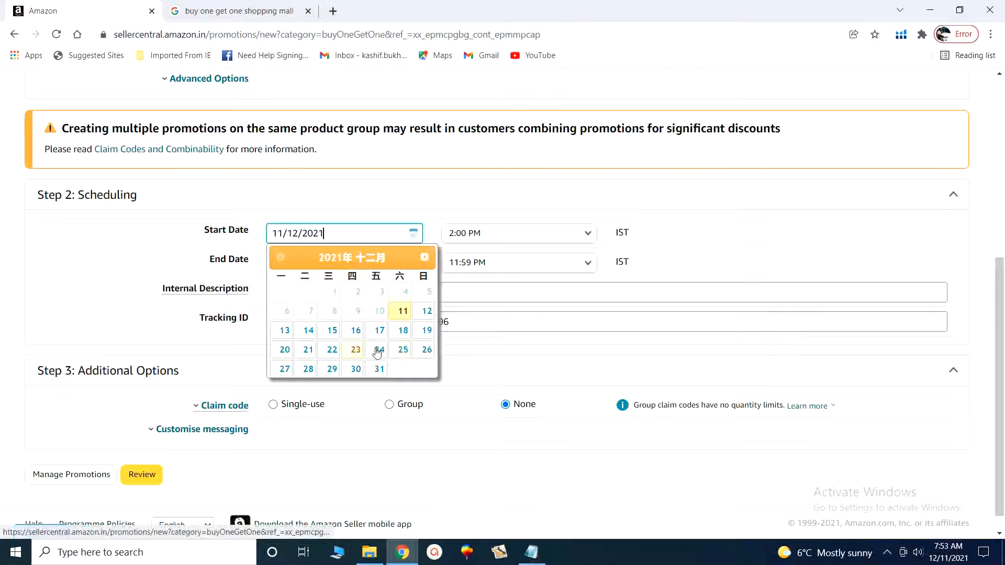
left_click(399, 350)
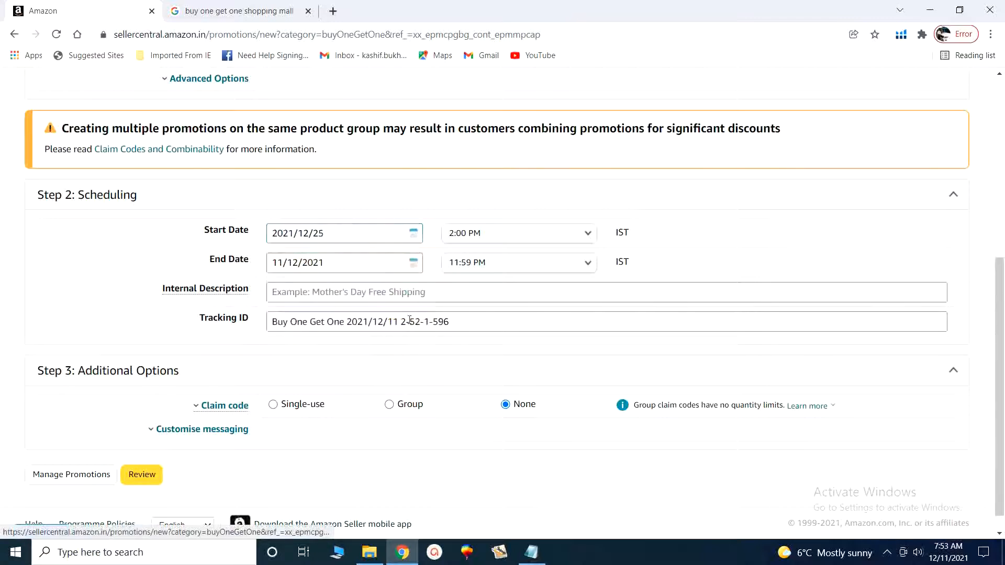
left_click(415, 263)
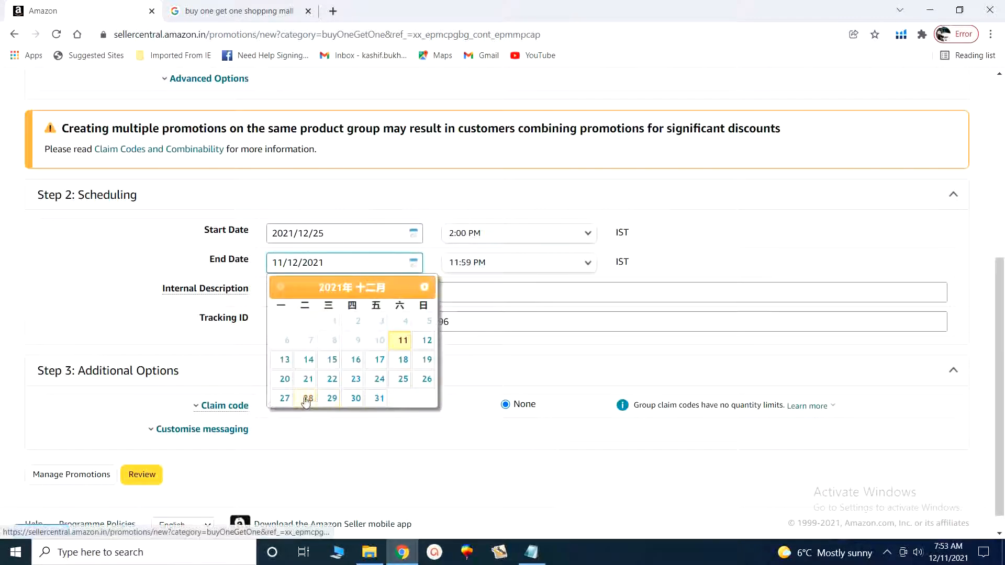
left_click(427, 379)
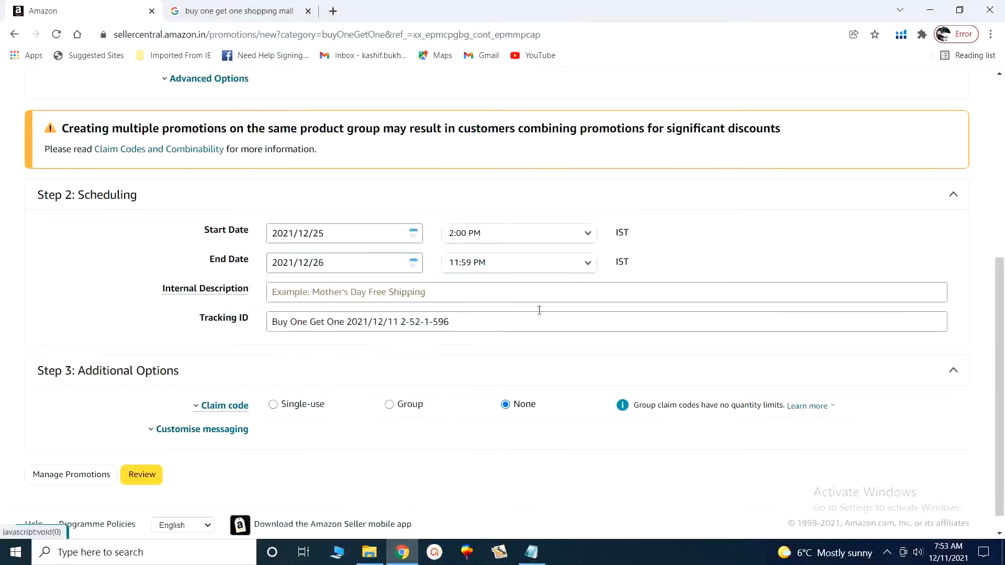
left_click(585, 233)
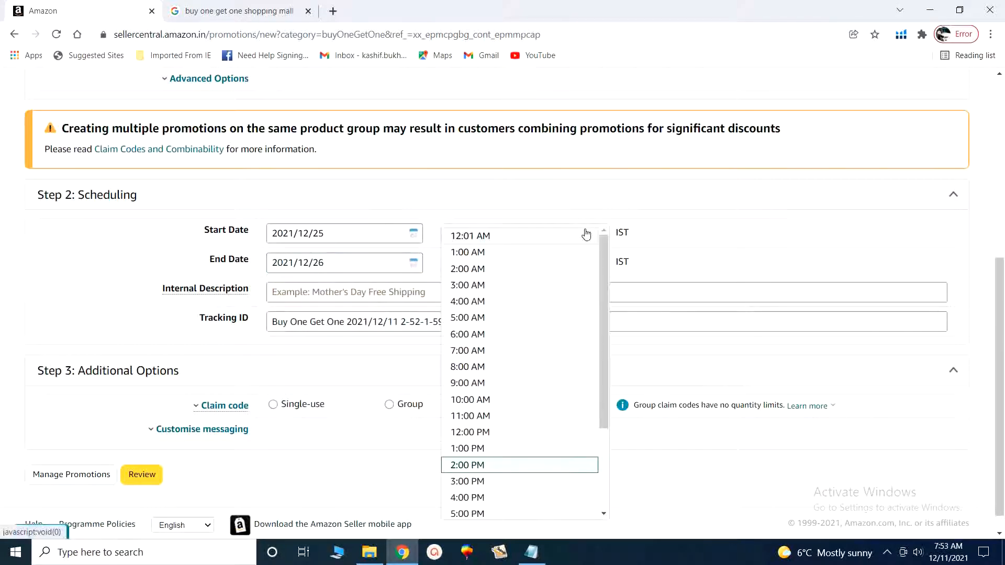
left_click(499, 482)
left_click(587, 266)
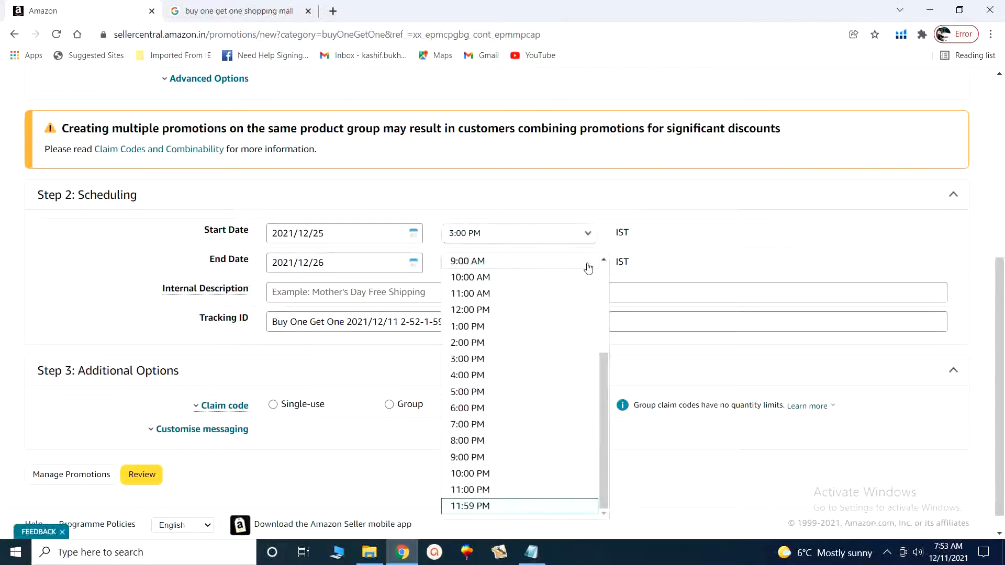
left_click(526, 506)
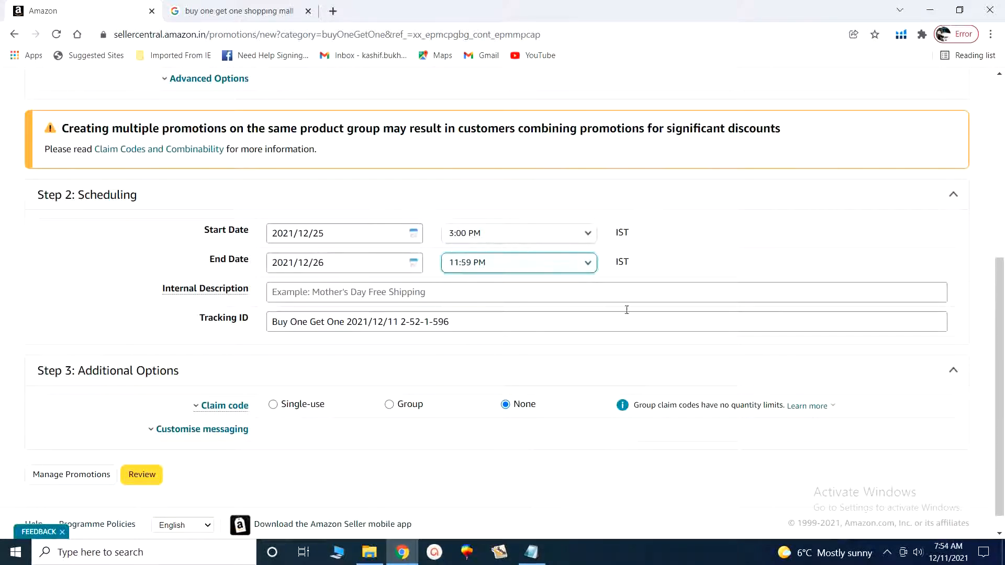
left_click(415, 292)
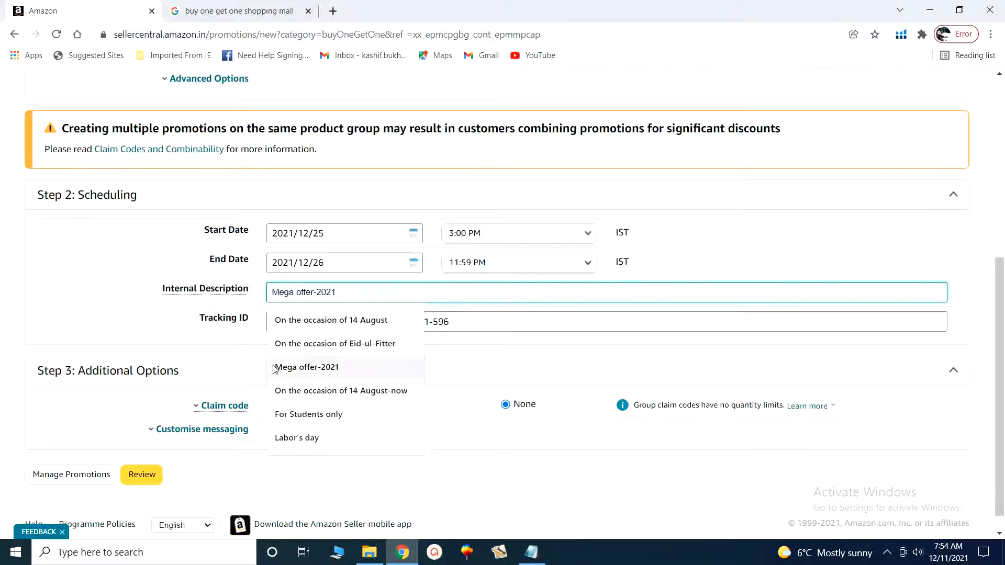
left_click(372, 344)
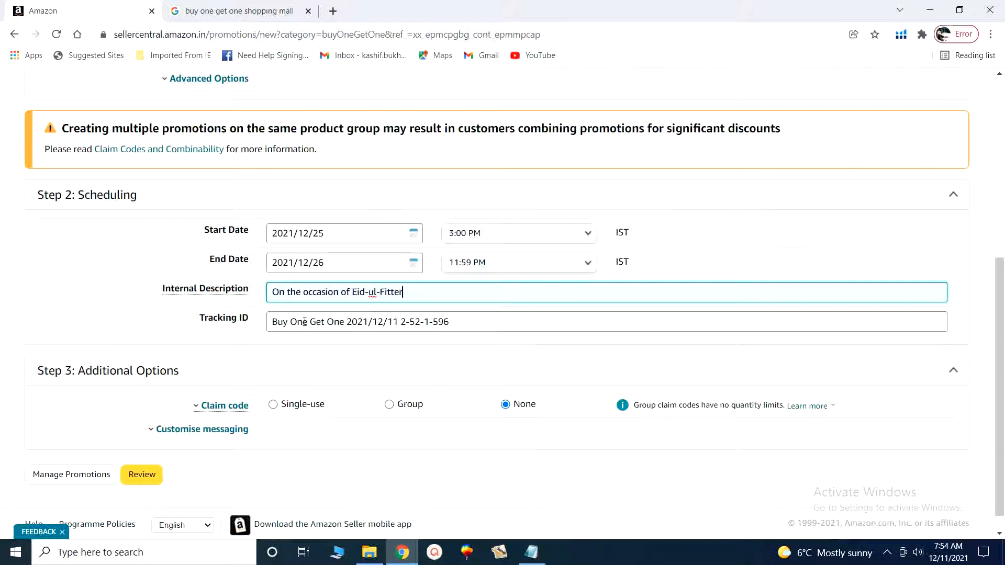
- Choose a group claim code for the promotion and replace the suggested code with SKB123456
scroll(433, 385, "down", 1)
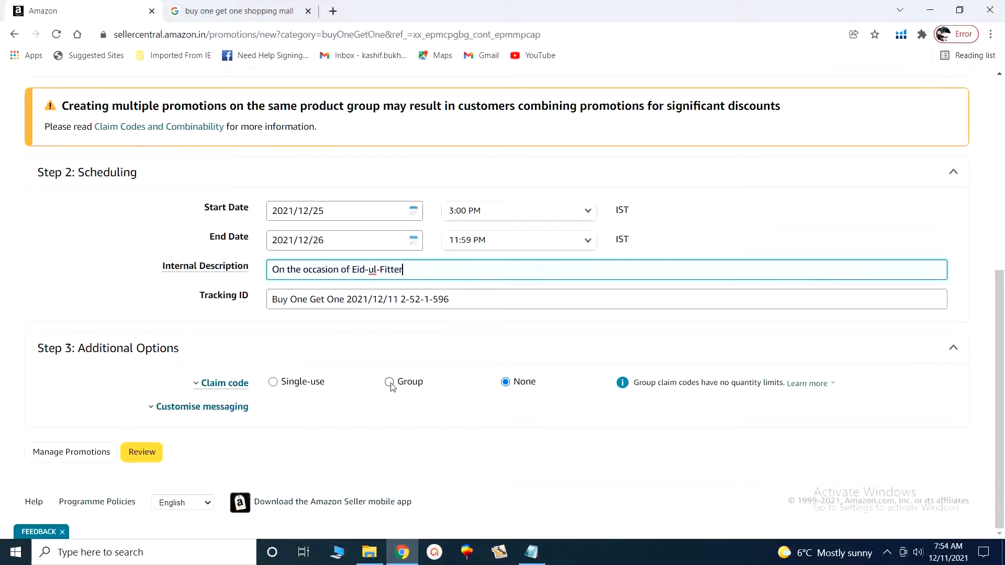
left_click(390, 382)
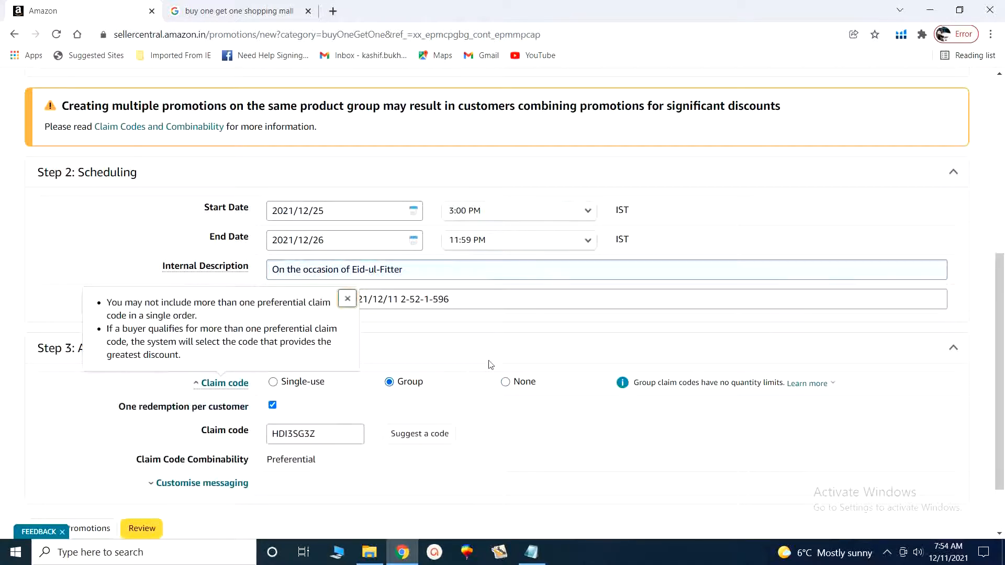
scroll(489, 366, "down", 2)
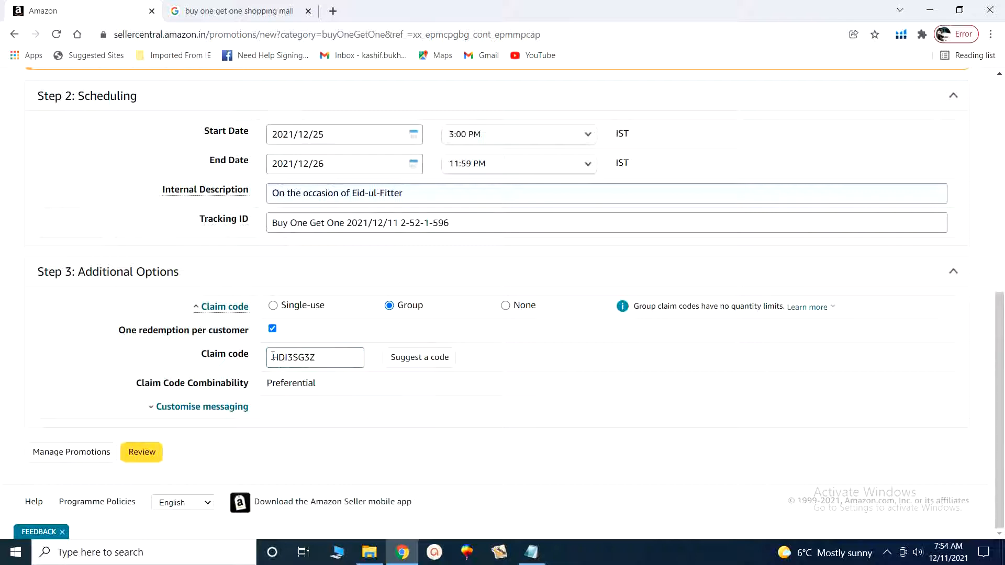
left_click(316, 359)
key("BackSpace")
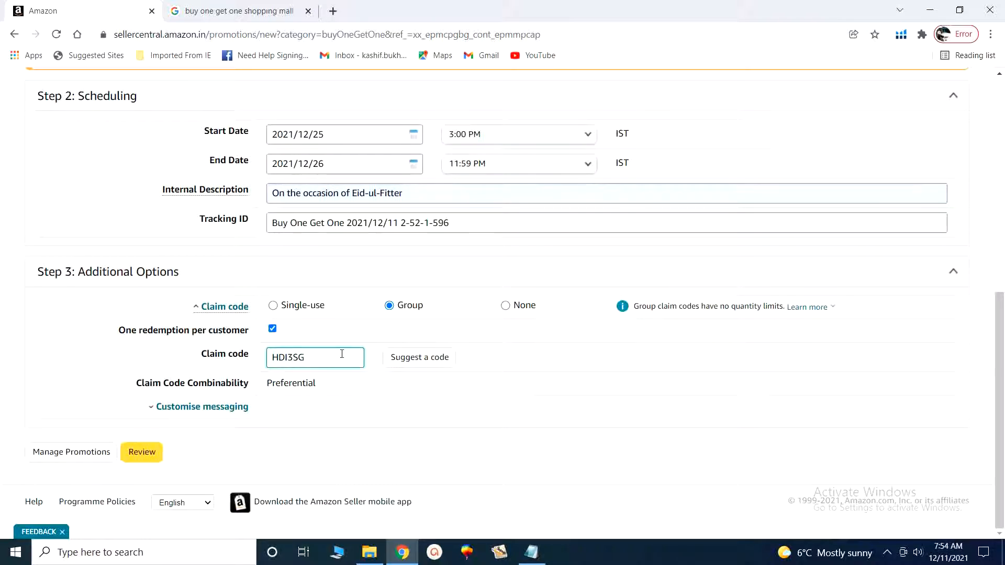
key("BackSpace")
key("BackSpace")
key("BackSpace")
key("BackSpace")
key("BackSpace")
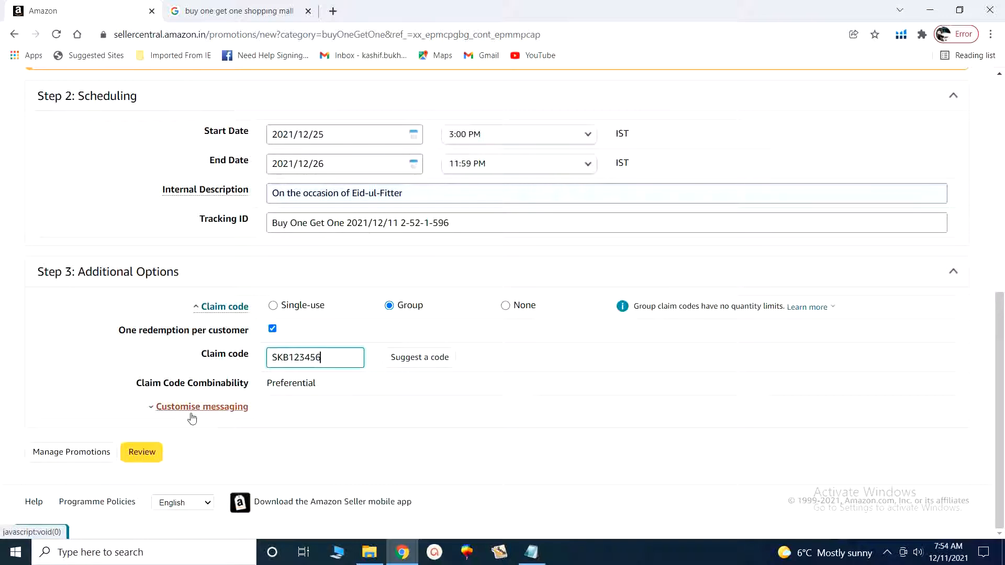
- Expand the customised messaging options, examine the display texts, and collapse them again
left_click(153, 412)
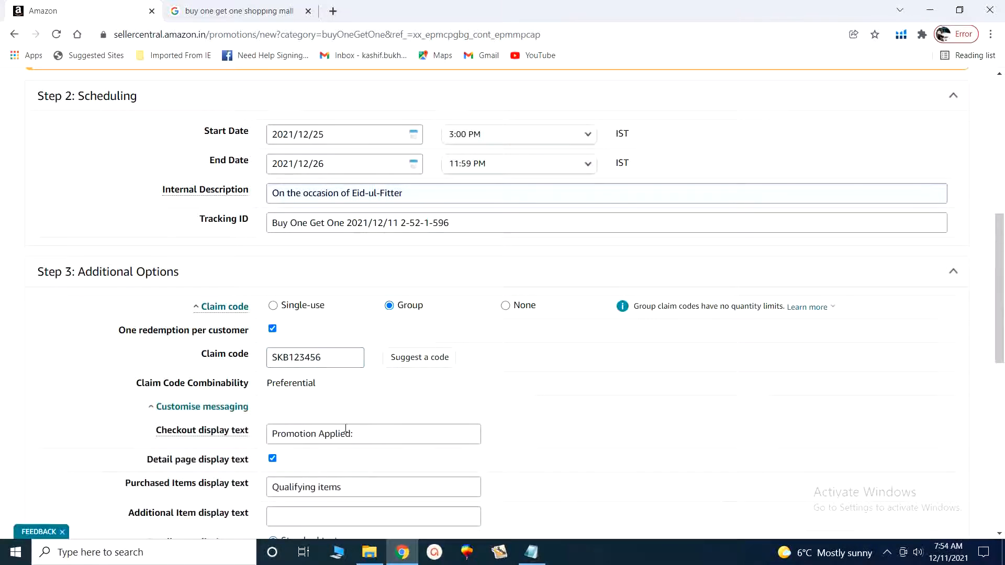
scroll(346, 428, "down", 2)
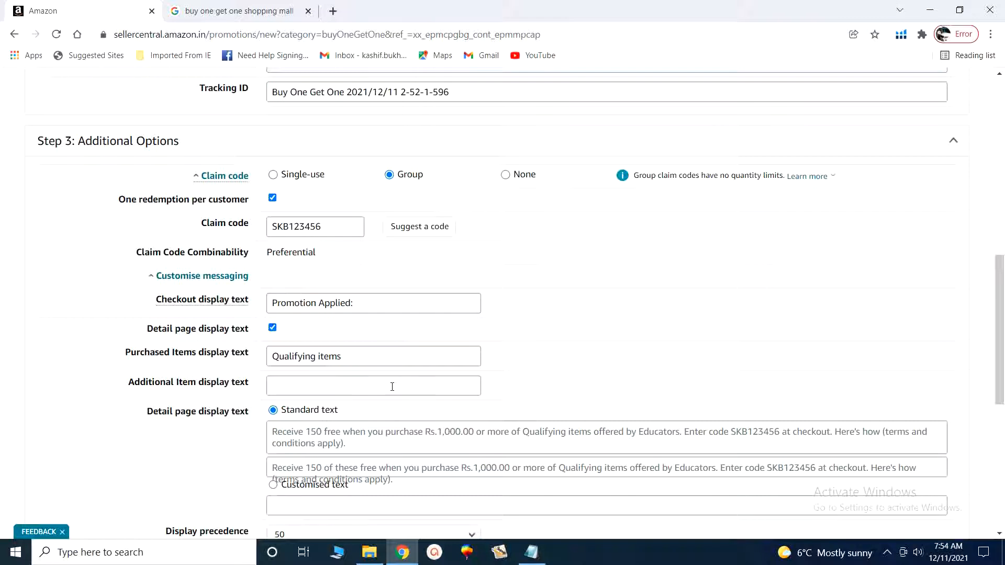
left_click(169, 278)
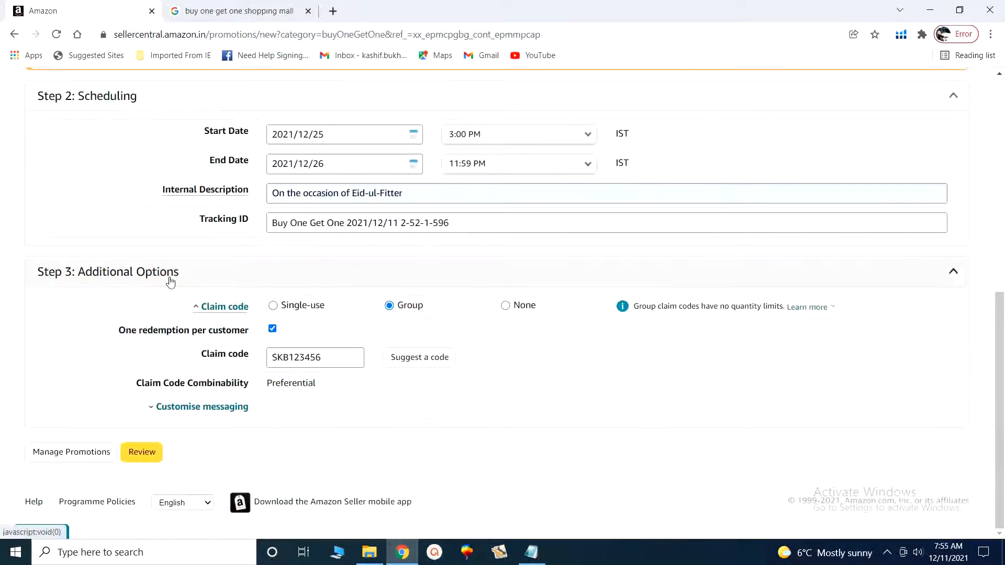
- Send the promotion for review and re-enter the start date as 25/12/2021 and the end date as 26/12/2021
left_click(133, 457)
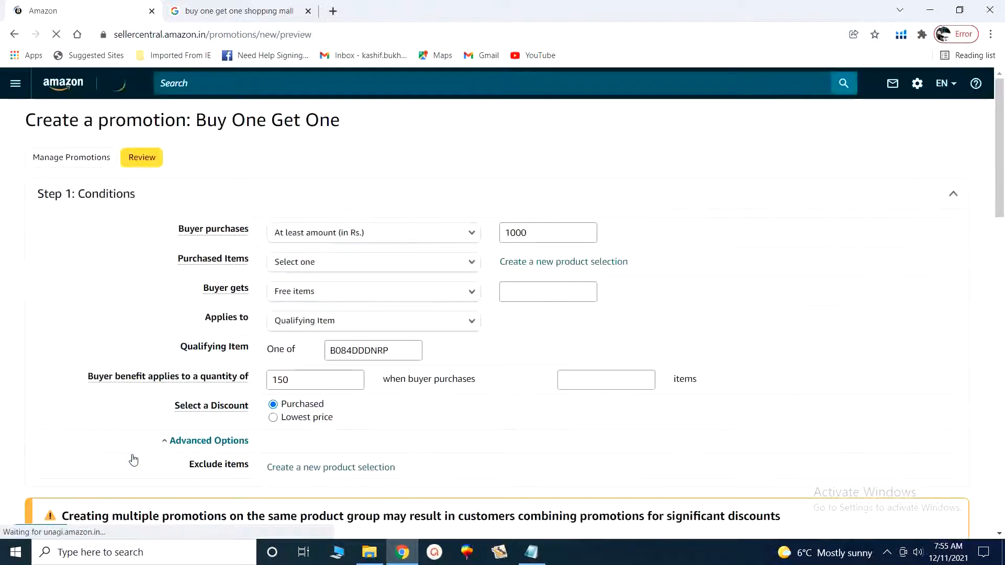
scroll(482, 327, "down", 5)
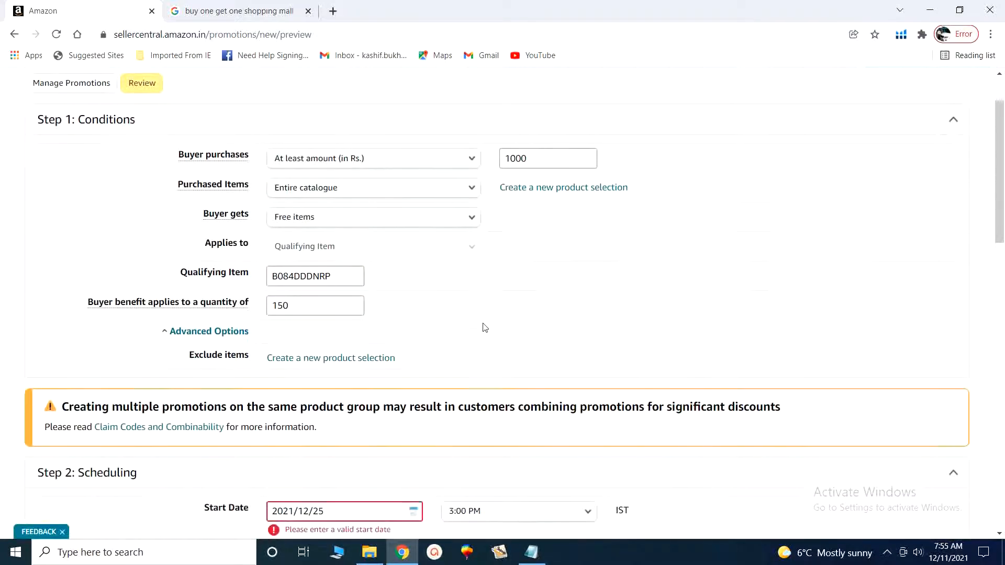
left_click(413, 327)
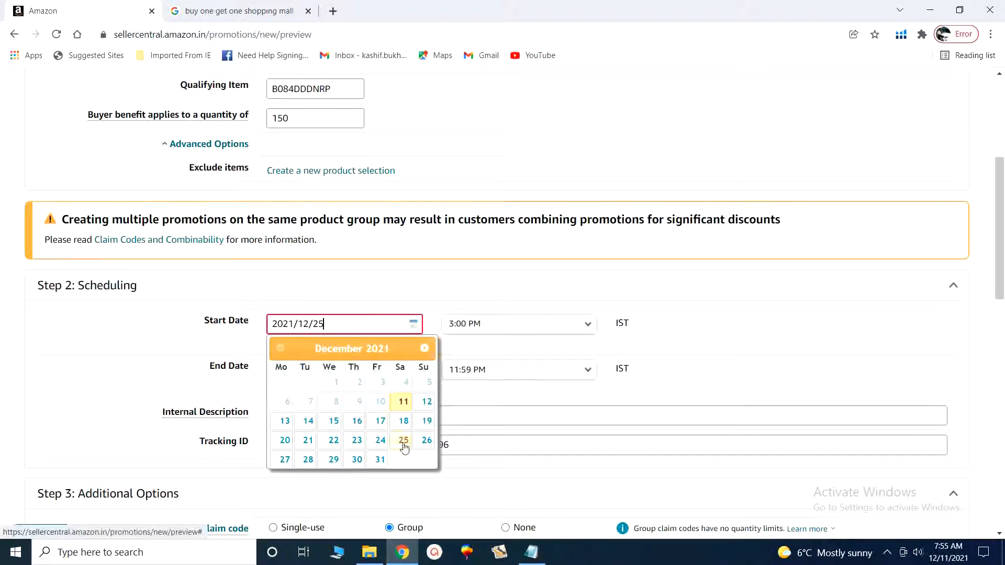
left_click(403, 439)
left_click(412, 354)
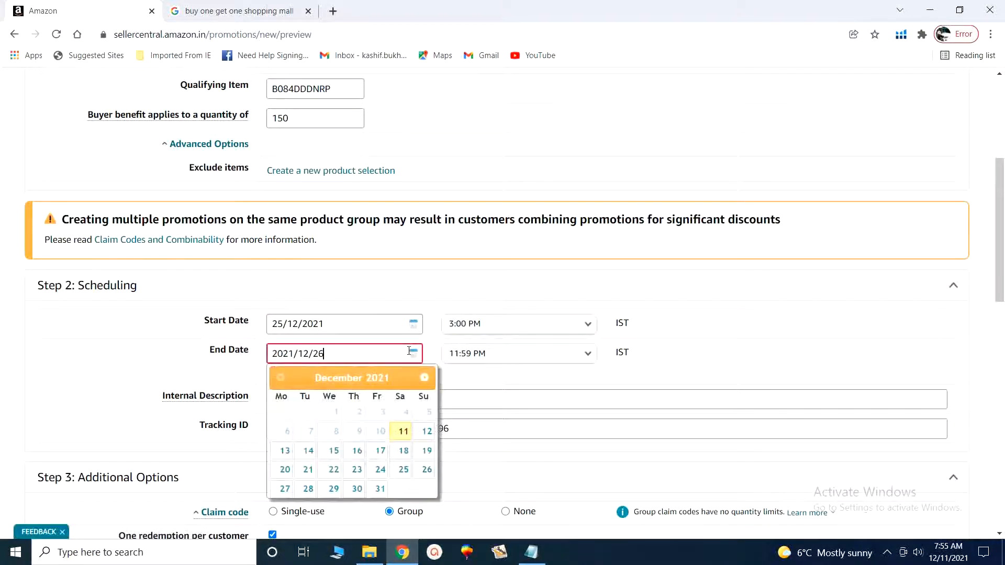
left_click(426, 469)
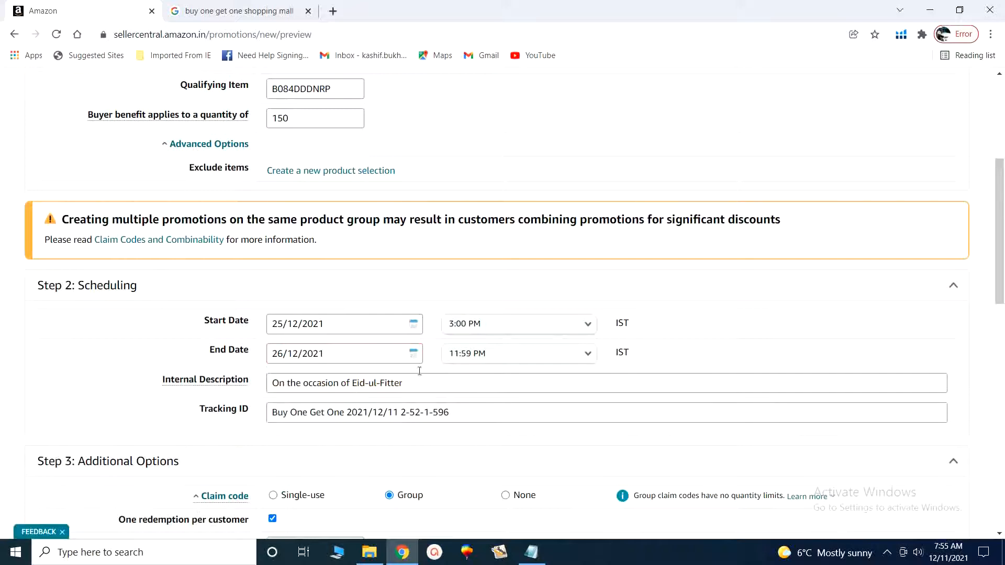
- Set the additional item display text to "this is one of the great offer"
scroll(479, 345, "down", 6)
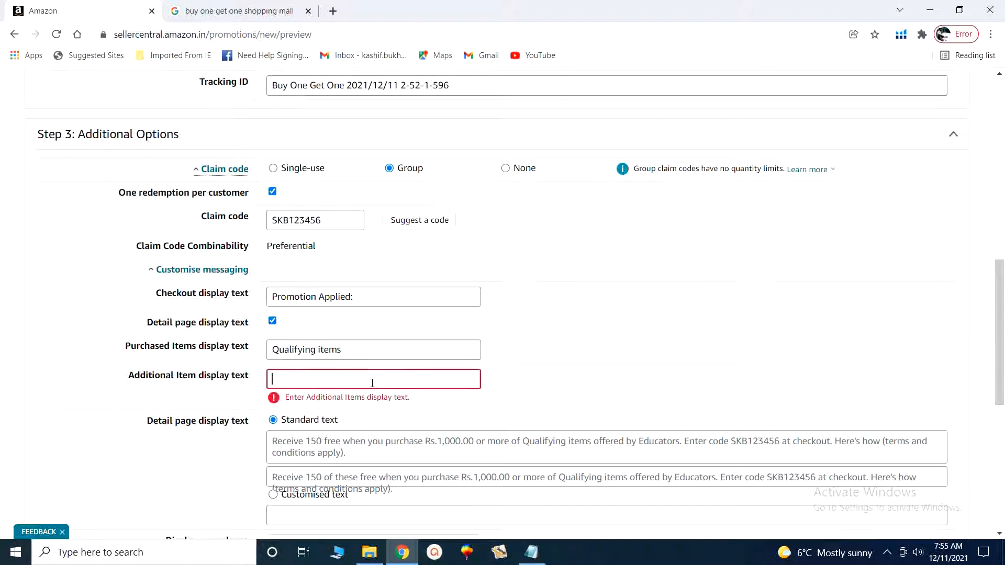
left_click(347, 380)
type("his is on")
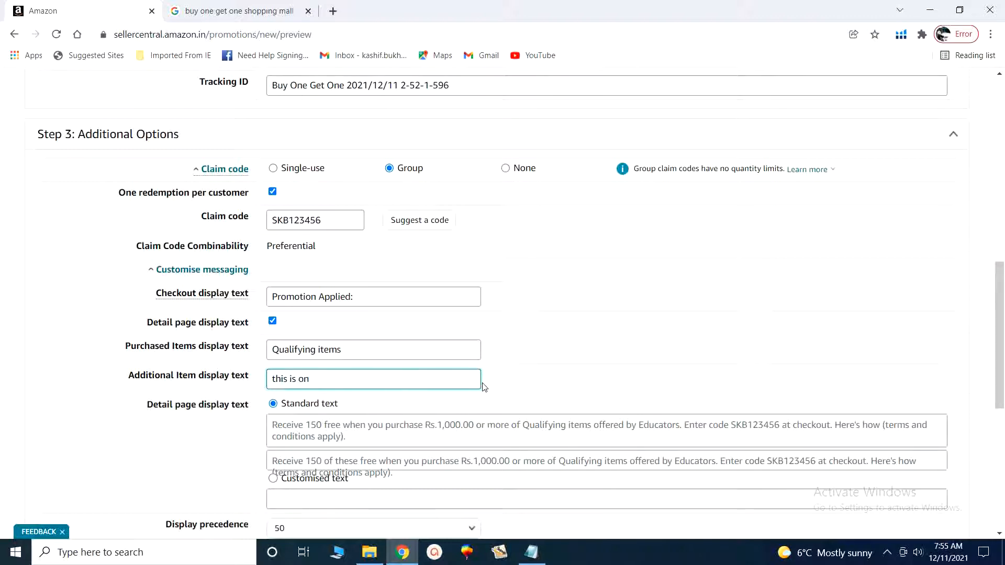
type("e of the great offer")
scroll(486, 386, "down", 6)
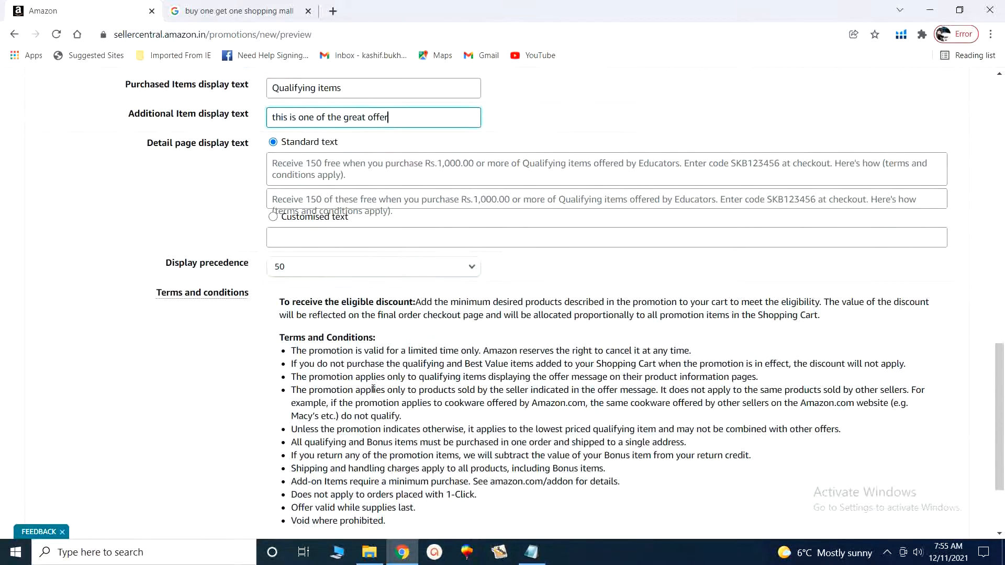
- Send the promotion for review, check its conditions, schedule and additional options, and submit it
scroll(373, 389, "up", 1)
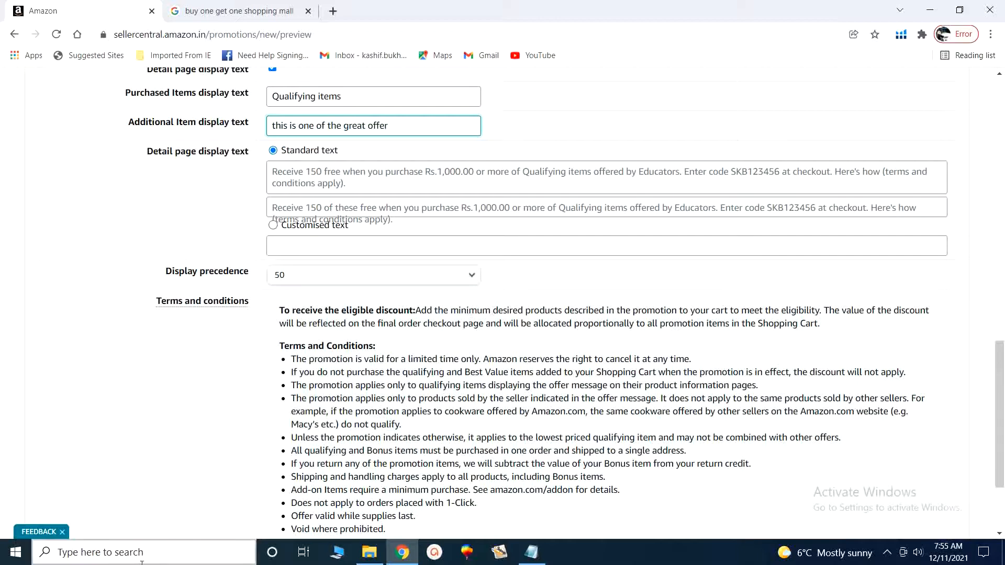
scroll(324, 374, "down", 3)
left_click(135, 453)
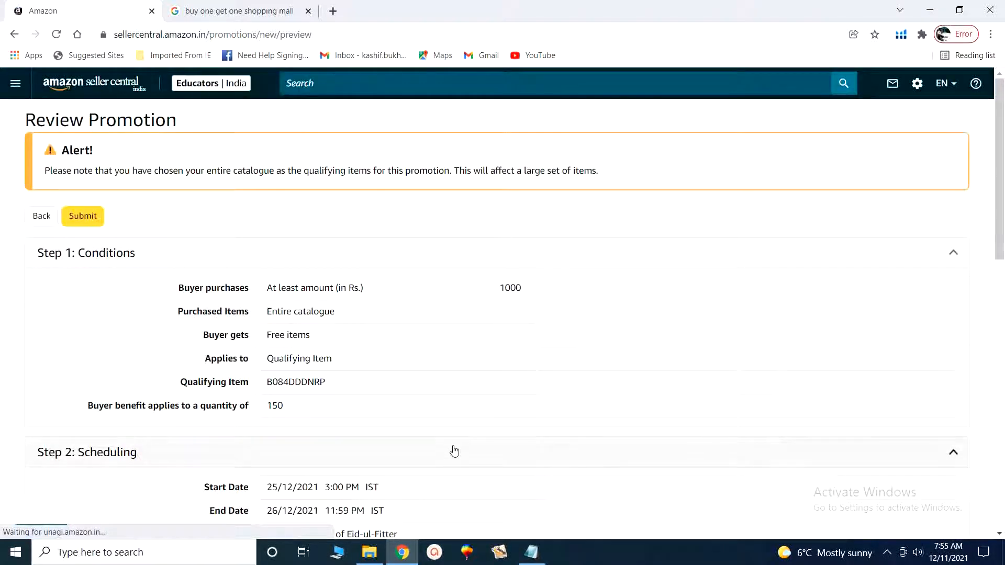
scroll(302, 414, "down", 1)
scroll(302, 413, "down", 7)
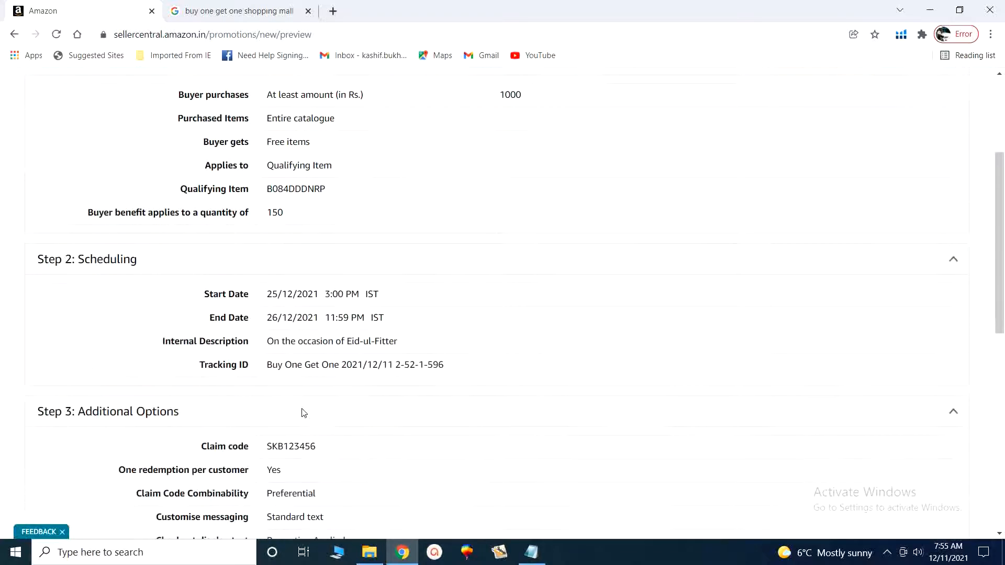
scroll(302, 410, "down", 3)
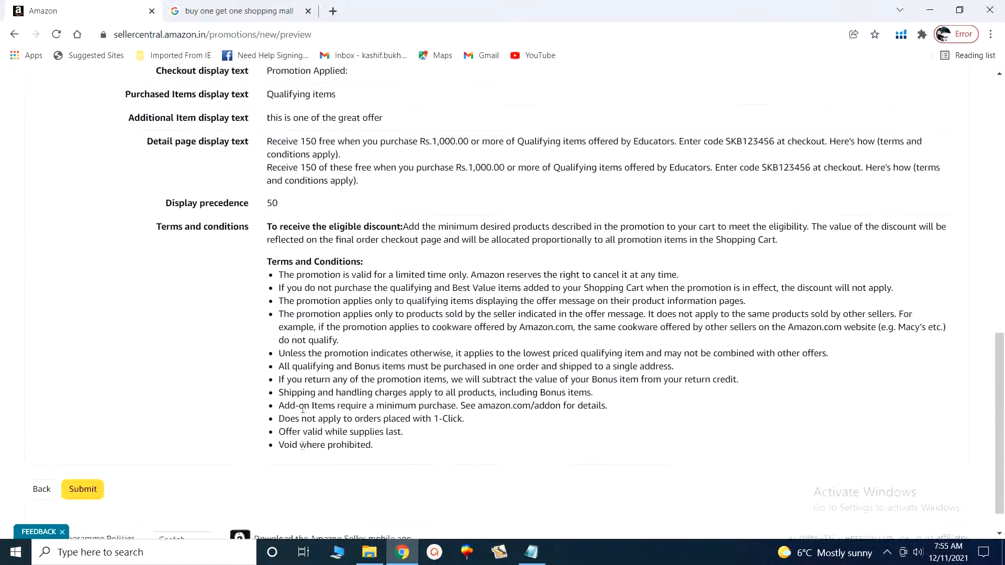
left_click(93, 455)
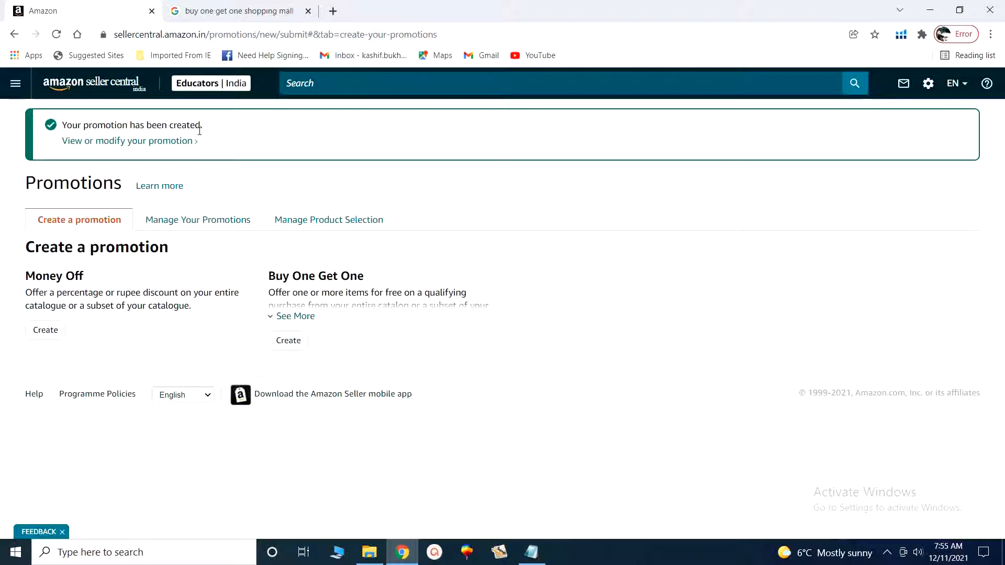
- Go to the page for managing existing promotions and set its search criterion to Date Range
left_click(15, 83)
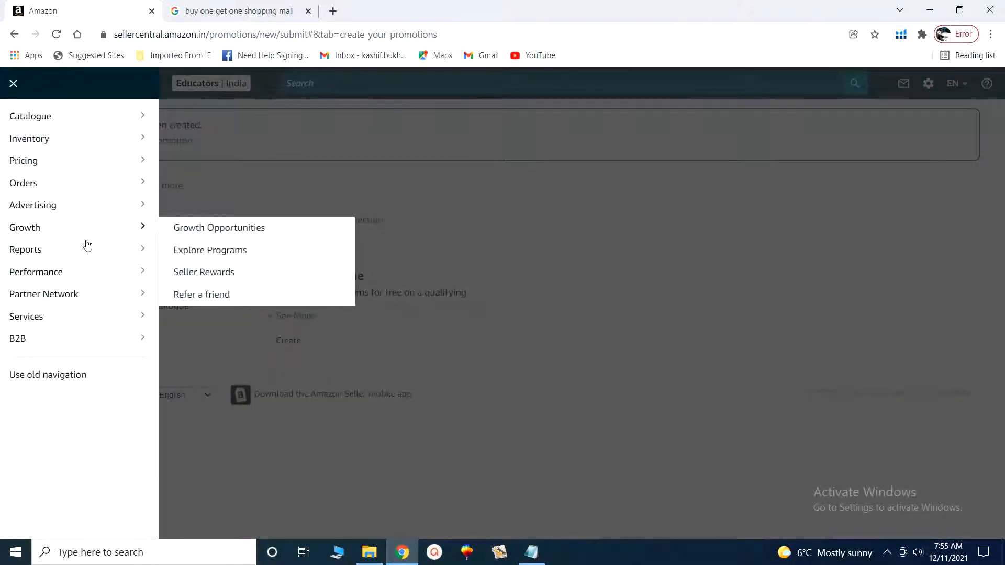
mouse_move(97, 205)
left_click(208, 317)
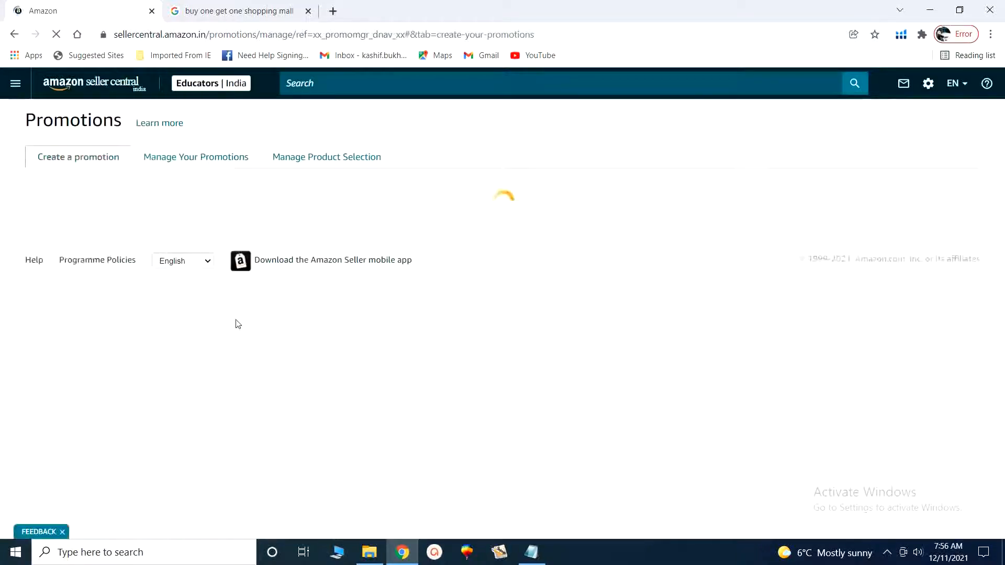
left_click(200, 159)
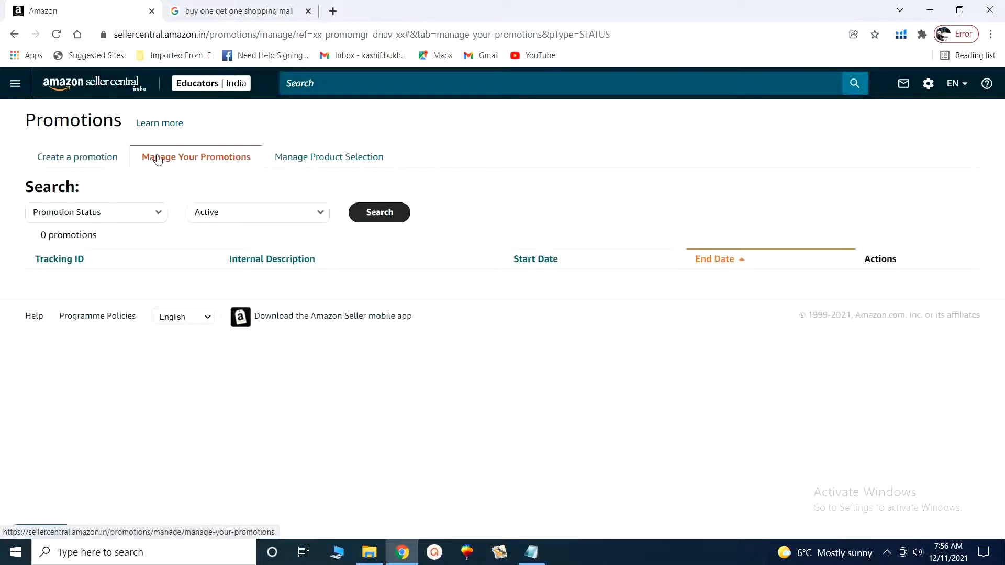
left_click(153, 214)
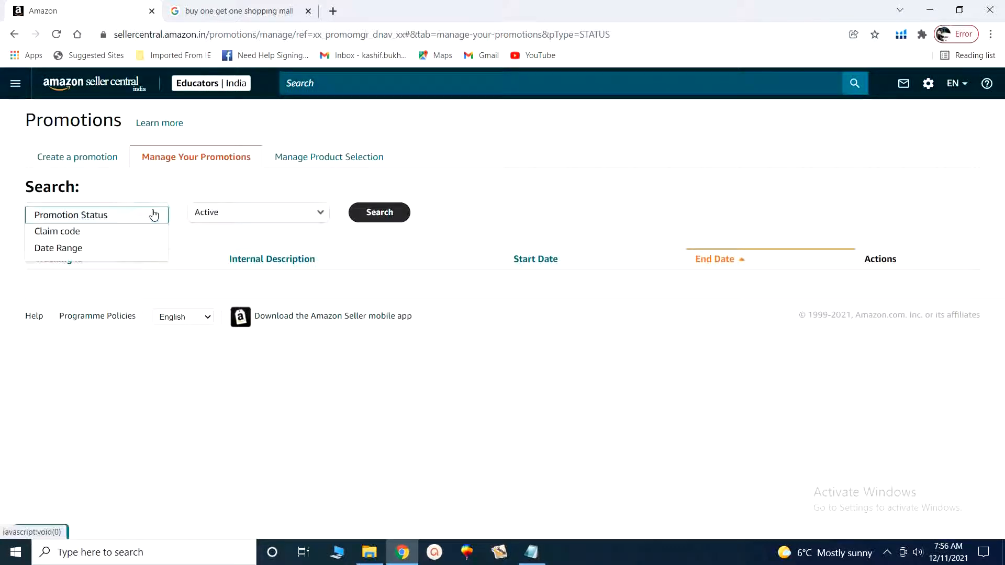
left_click(105, 247)
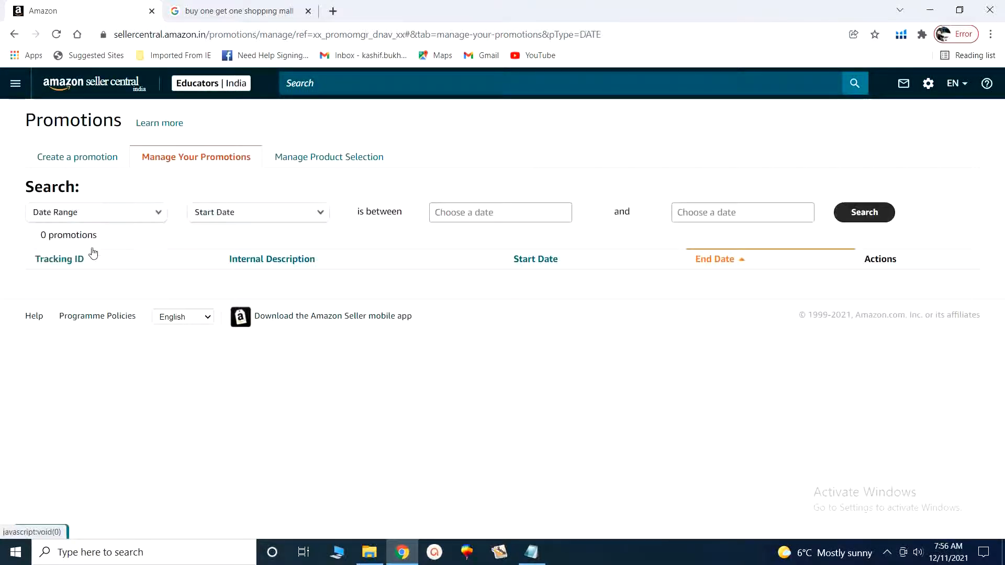
- Set the promotion search's start date range to between 15/12/2021 and 25/12/2021
left_click(563, 219)
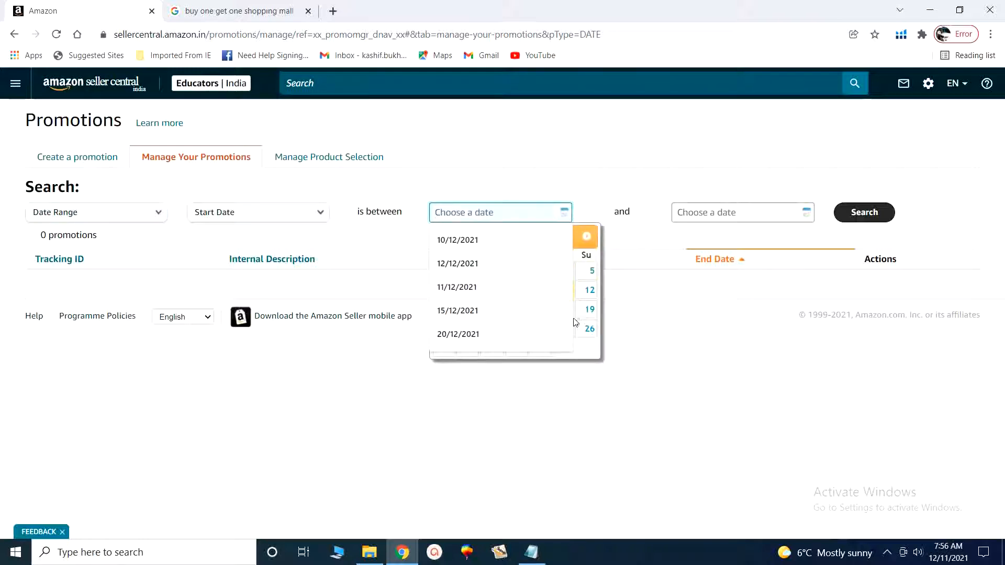
left_click(539, 319)
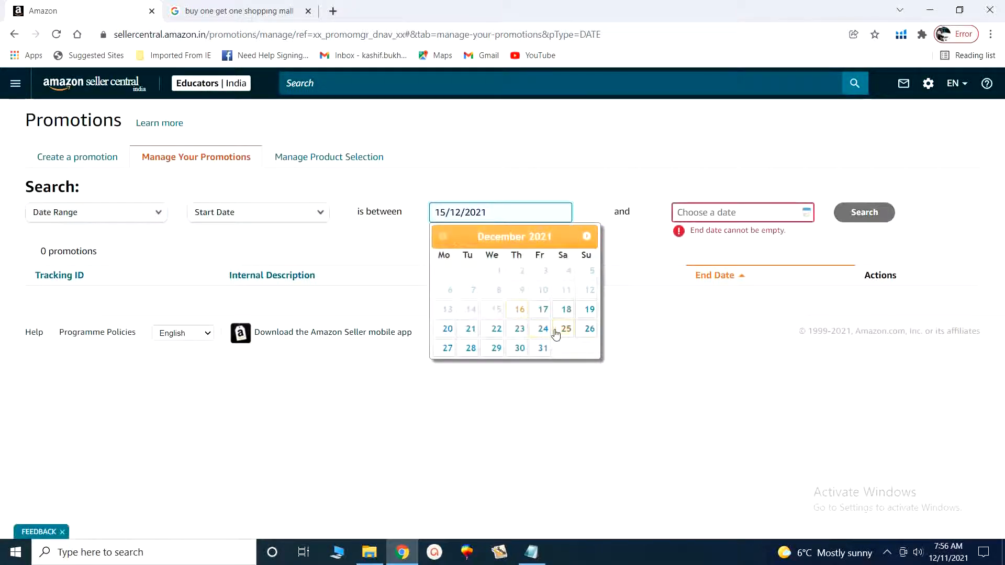
left_click(556, 334)
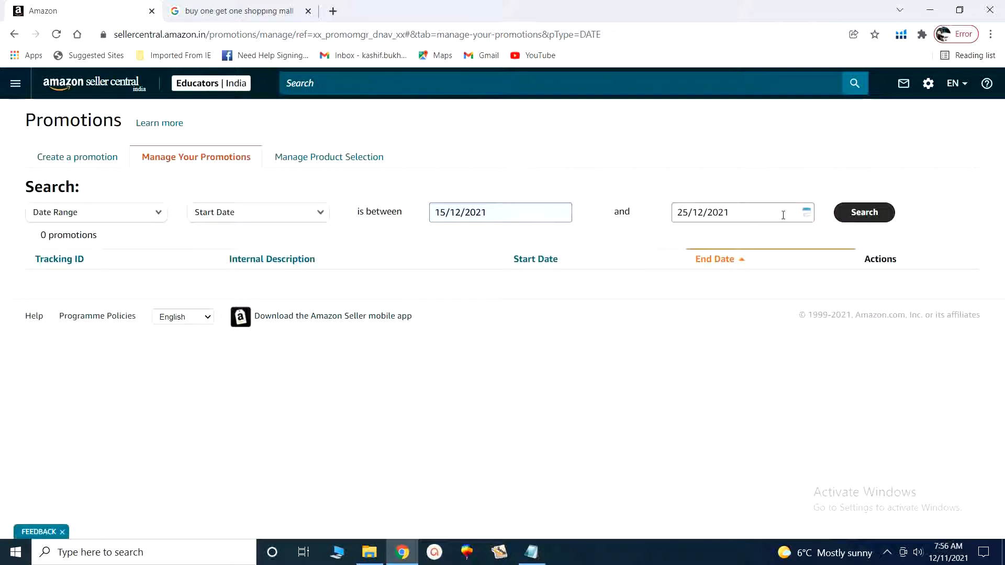
- Search for promotions with a start date between 25/12/2021 and 26/12/2021
left_click(571, 211)
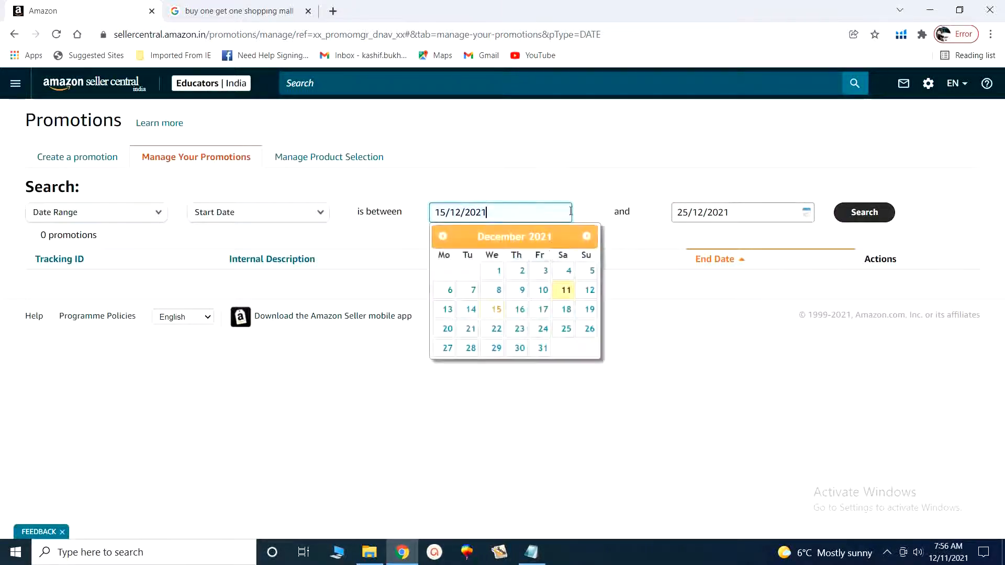
left_click(565, 329)
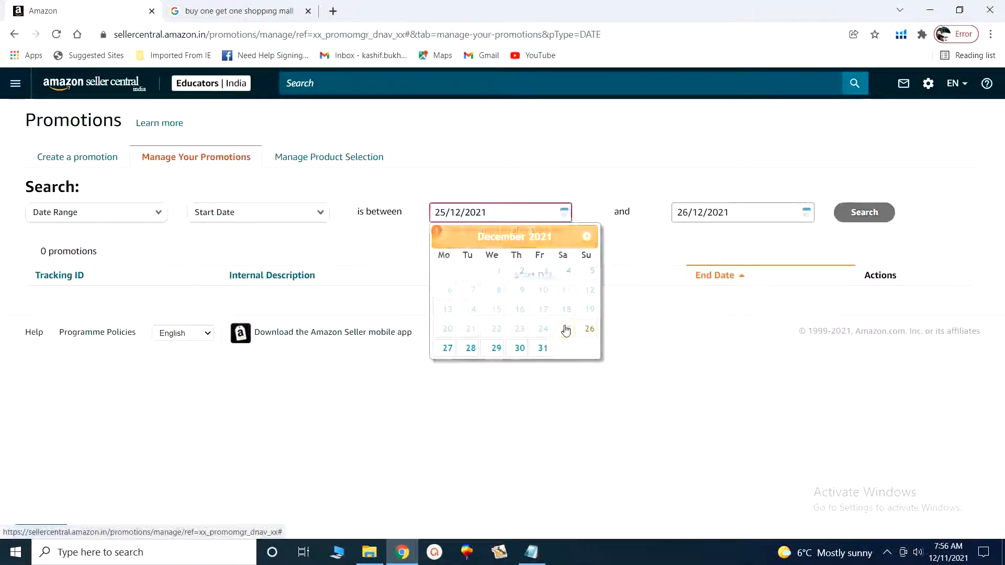
left_click(711, 218)
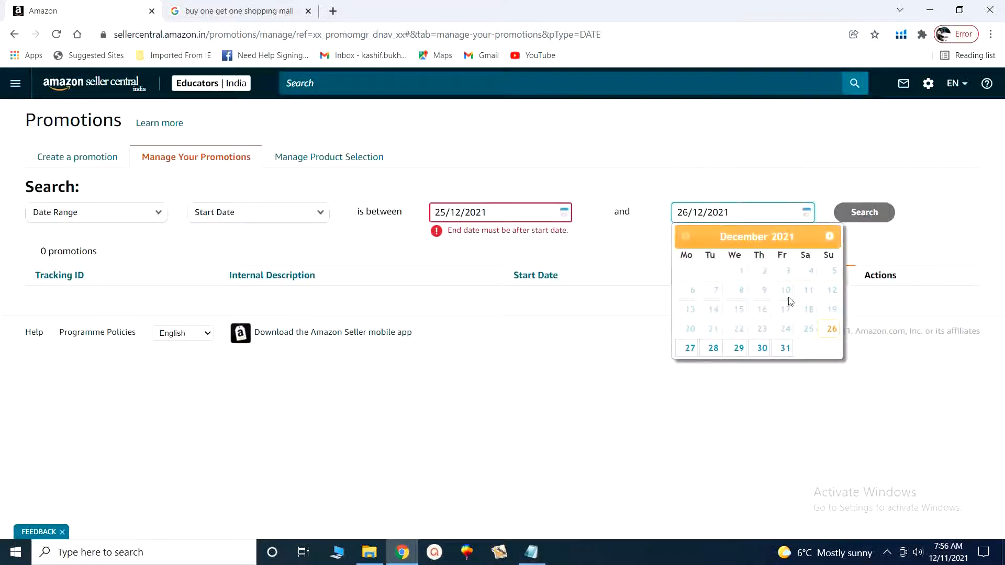
left_click(832, 333)
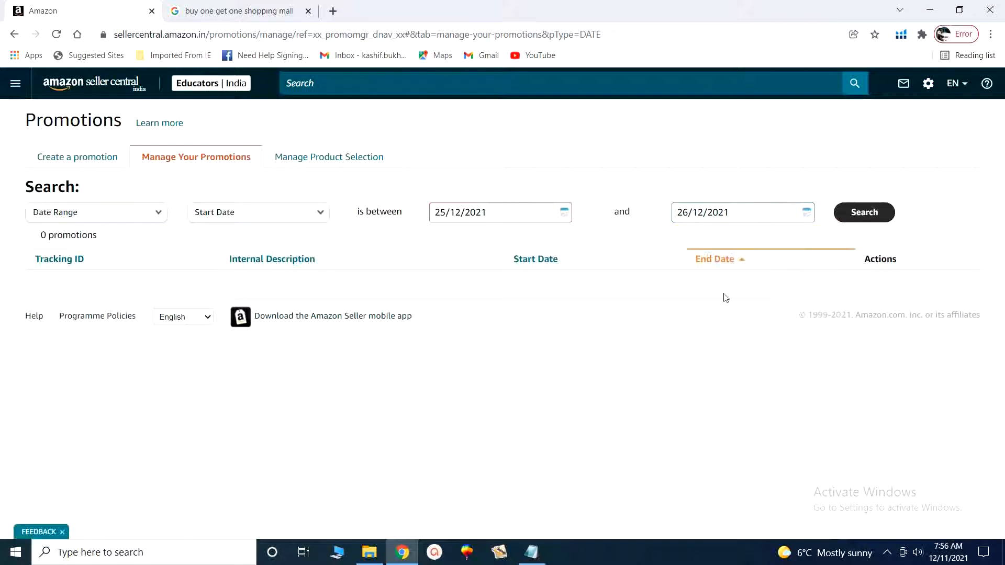
left_click(861, 217)
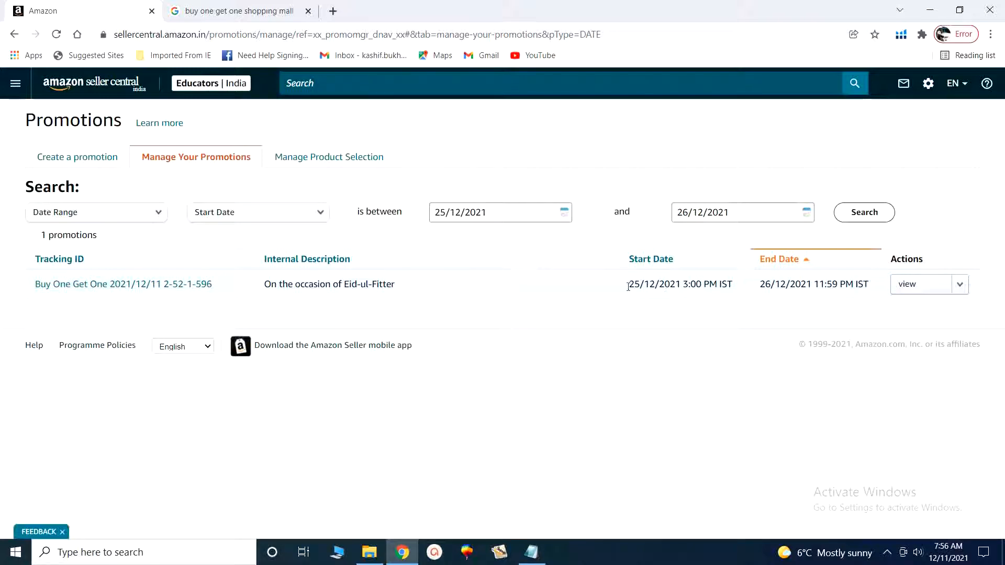
- Open the found Buy One Get One promotion and examine its conditions, scheduling and additional options, highlighting the claim code
left_click(150, 288)
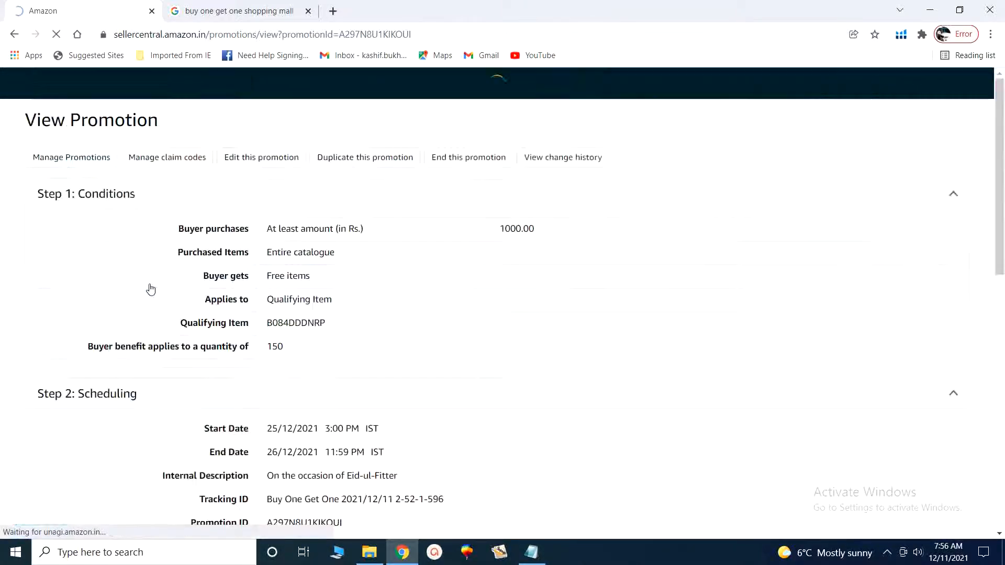
scroll(382, 289, "down", 1)
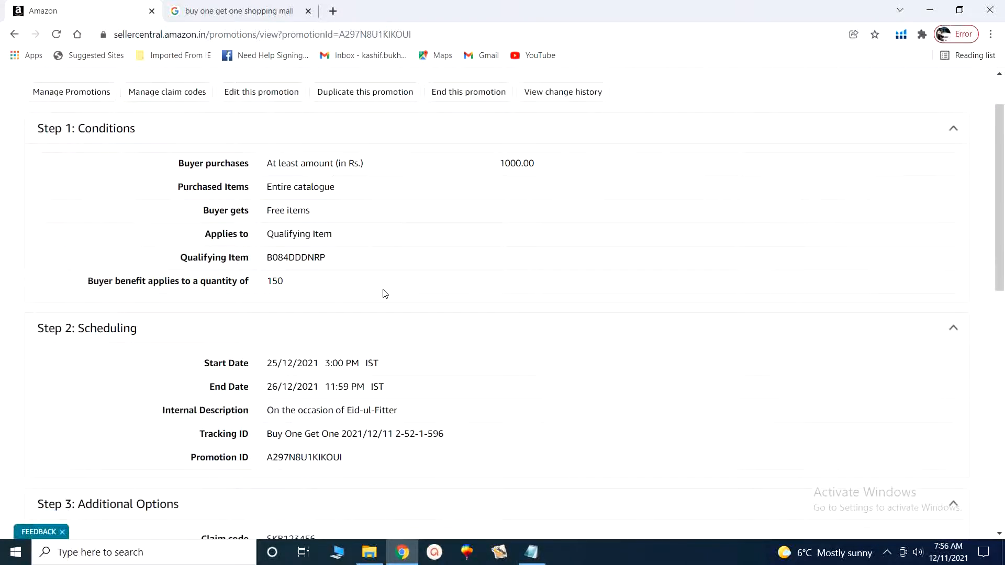
scroll(385, 293, "down", 1)
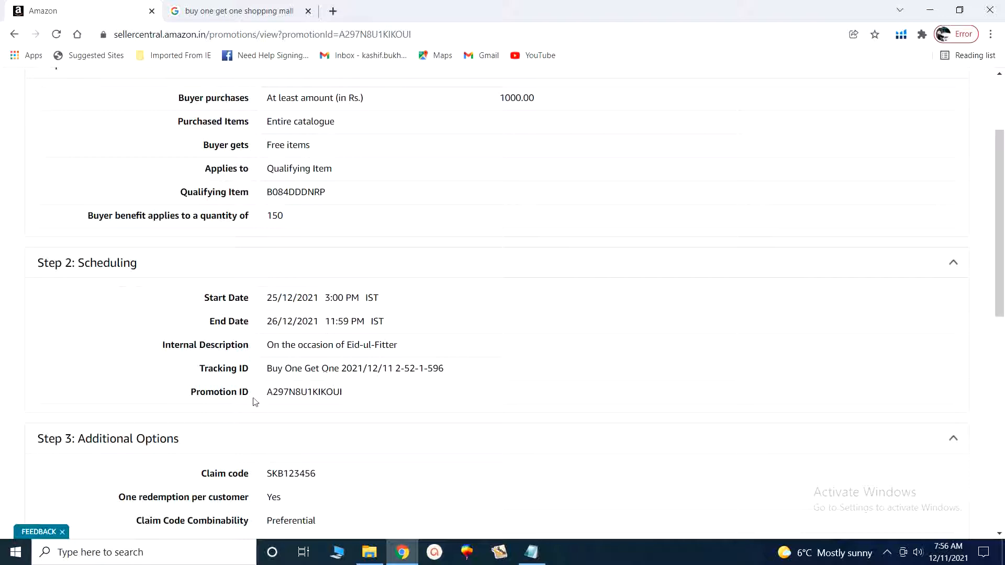
scroll(320, 394, "down", 2)
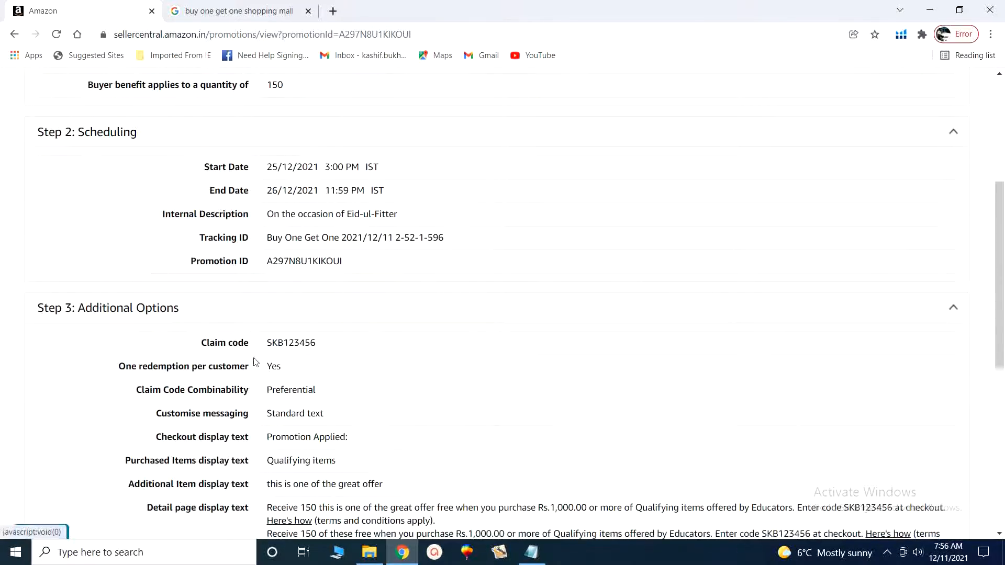
left_click_drag(331, 344, 268, 344)
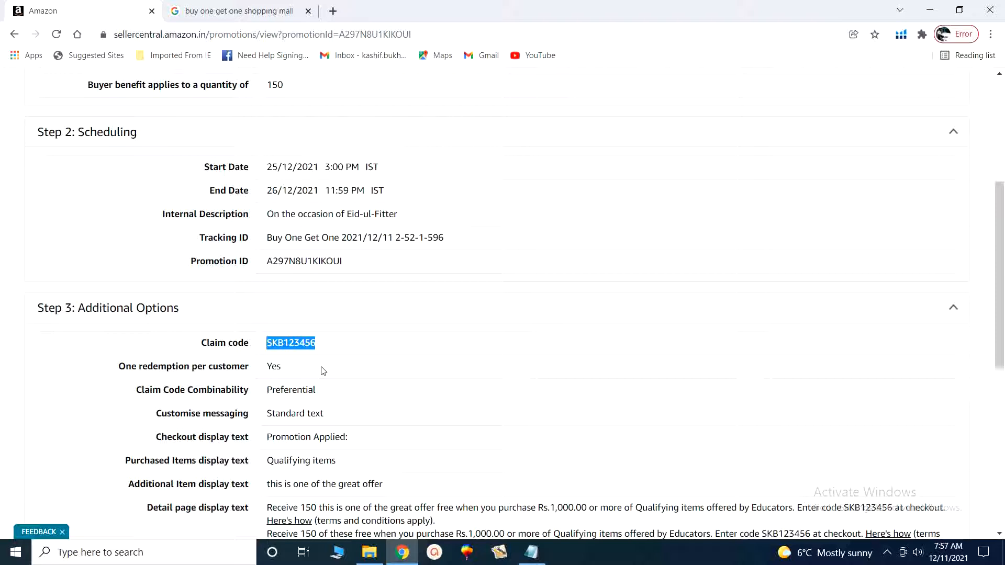
scroll(324, 371, "up", 5)
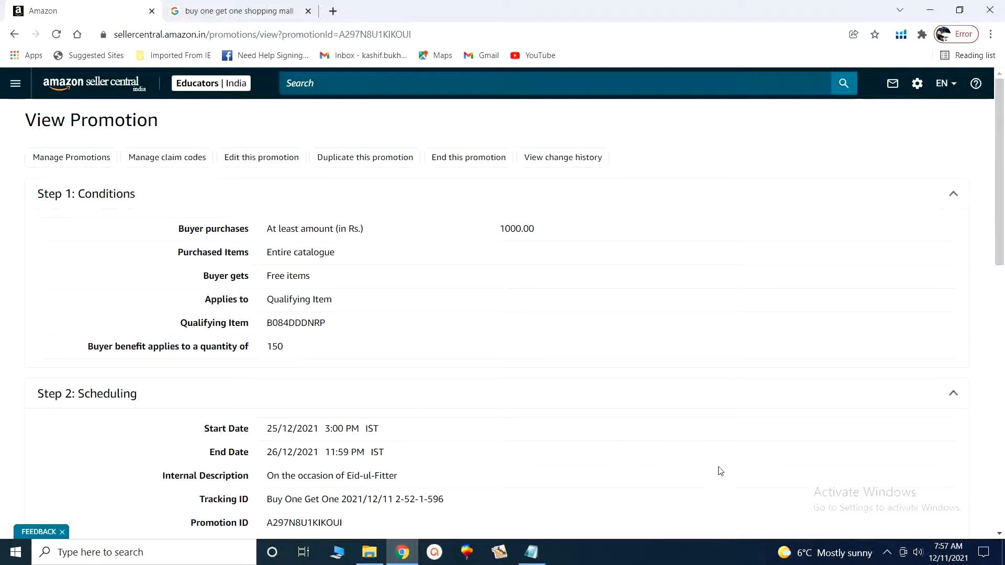
left_click(889, 554)
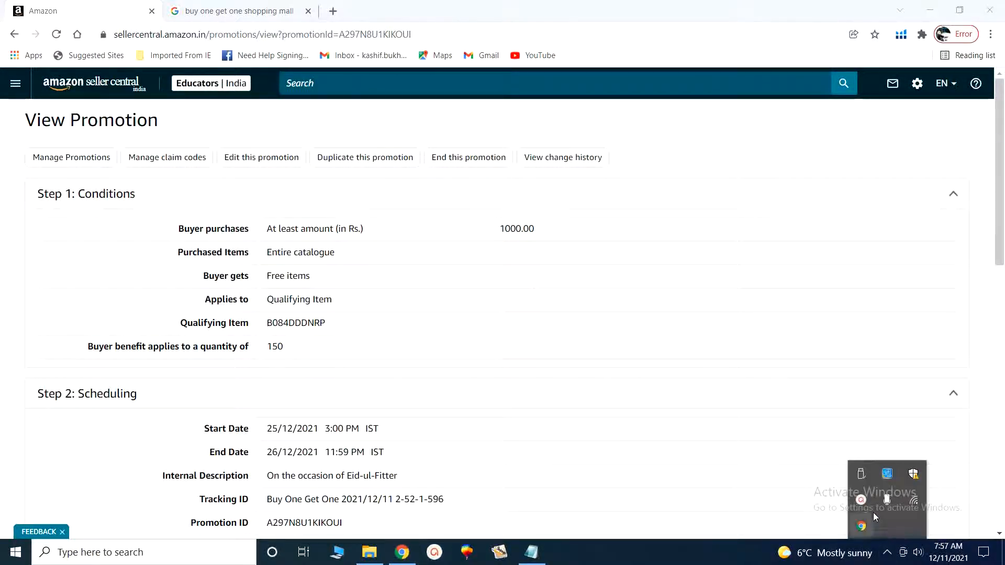
left_click(864, 501)
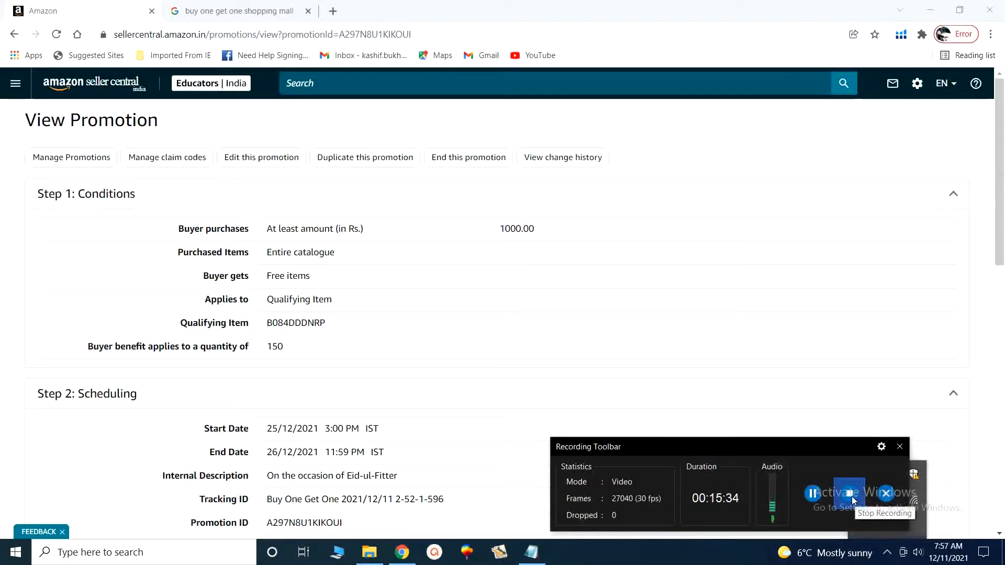